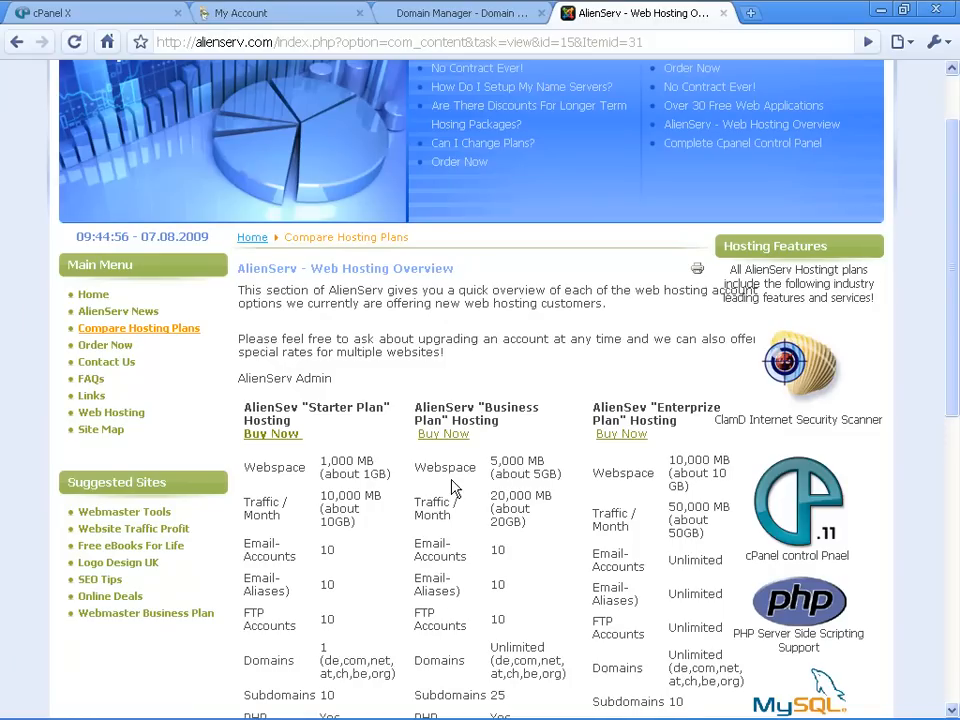
Compare the Starter, Business and Enterprize hosting plans on AlienServ, including their domain allowances
scroll(328, 450, down, 3)
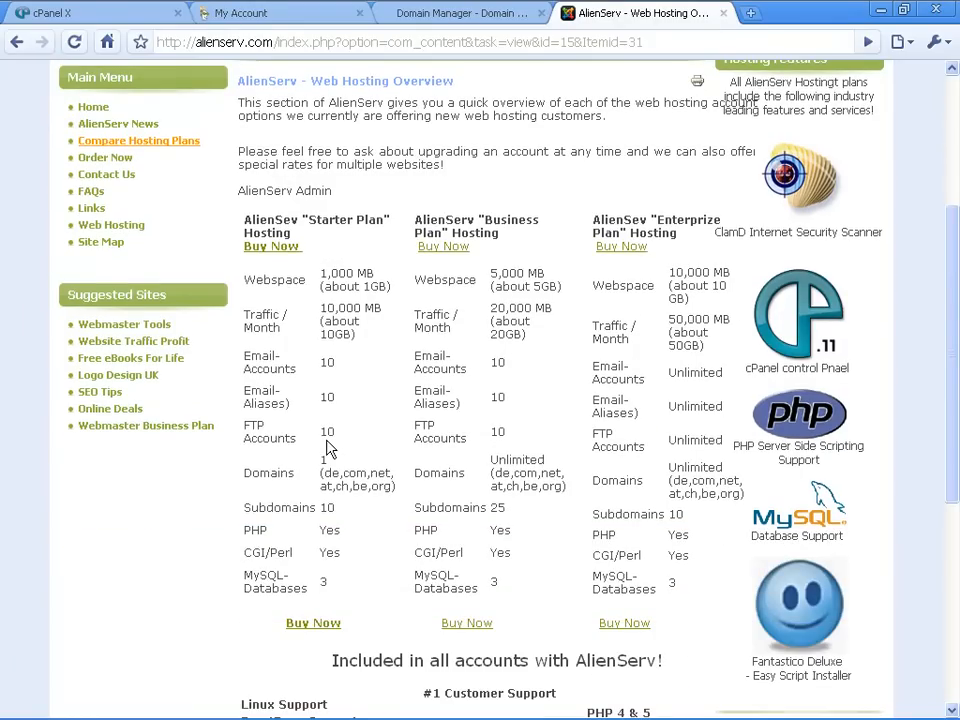
scroll(328, 450, down, 1)
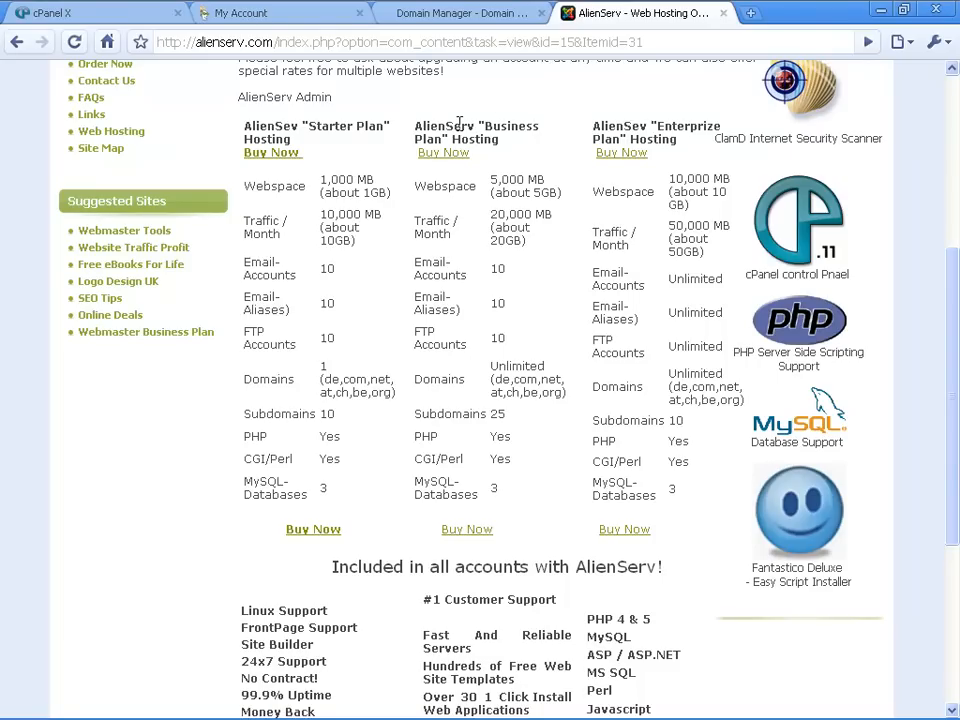
drag(459, 124, 538, 125)
scroll(640, 122, up, 1)
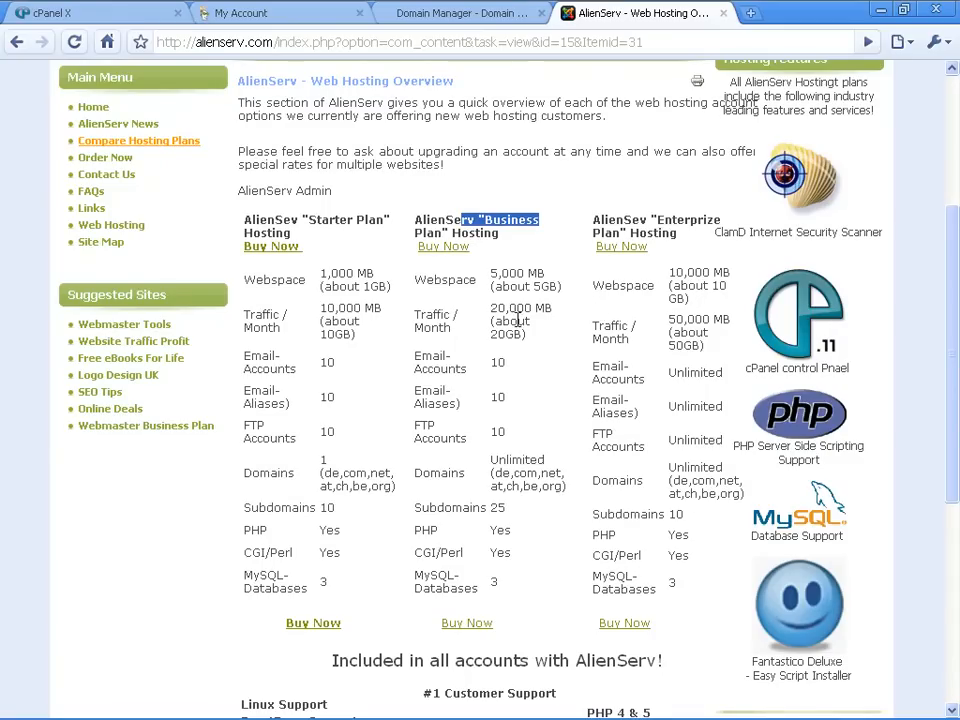
scroll(517, 319, down, 1)
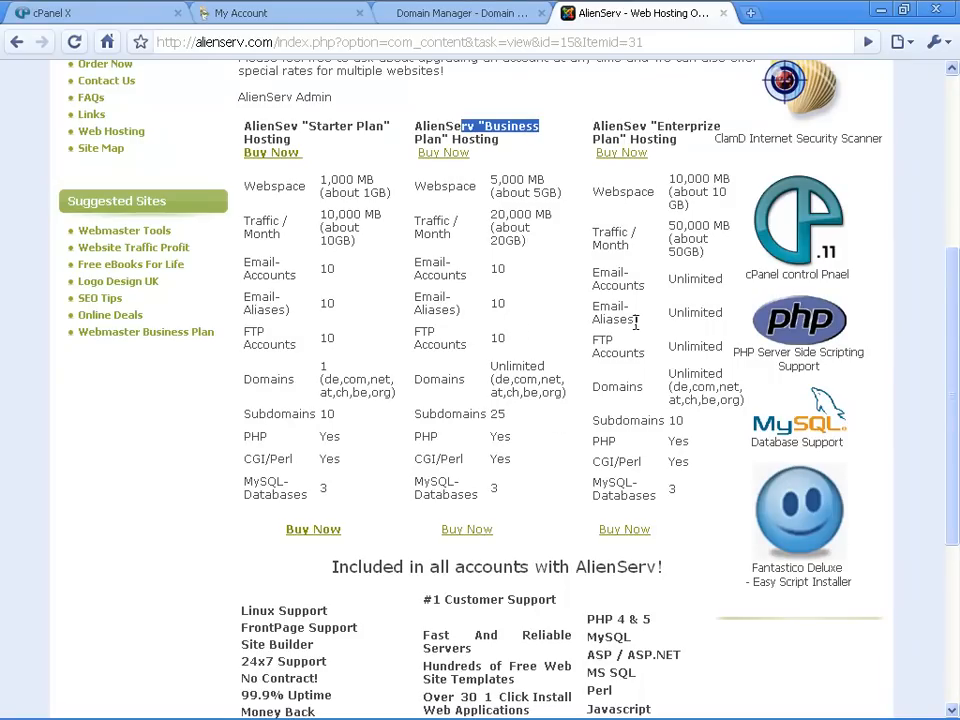
scroll(470, 78, up, 4)
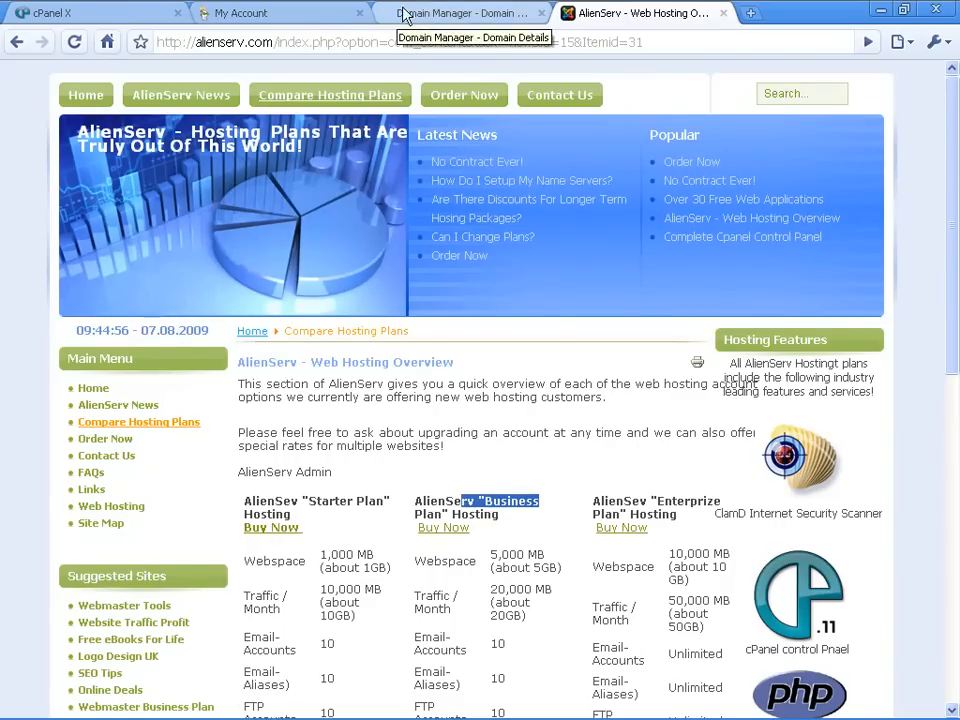
Detach the GoDaddy Domain Manager page into its own browser window
click(302, 13)
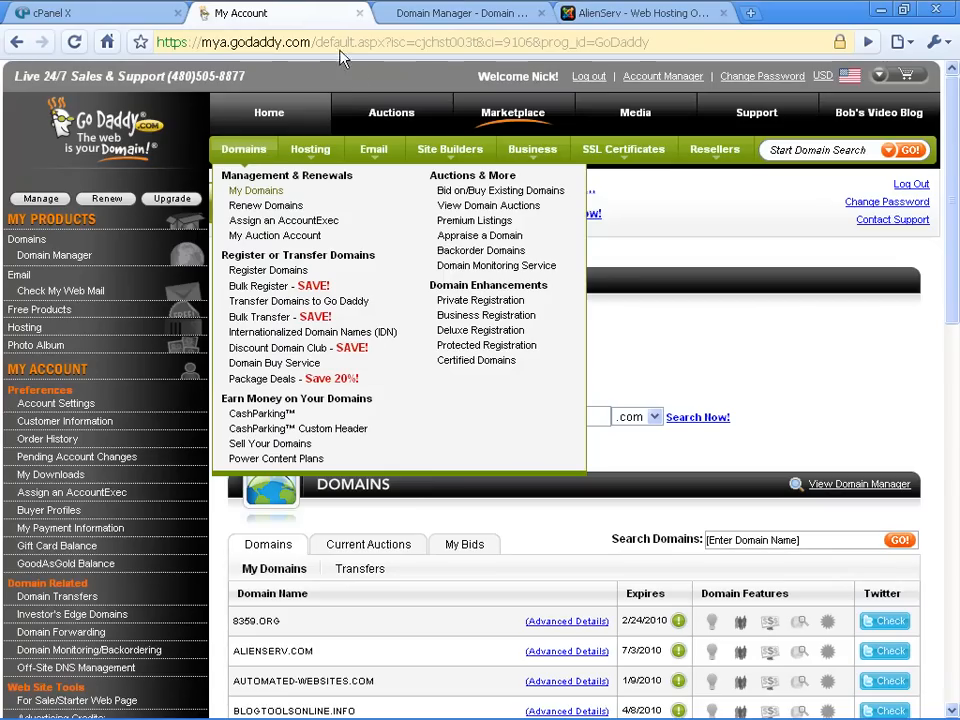
drag(436, 22, 420, 104)
drag(612, 108, 280, 30)
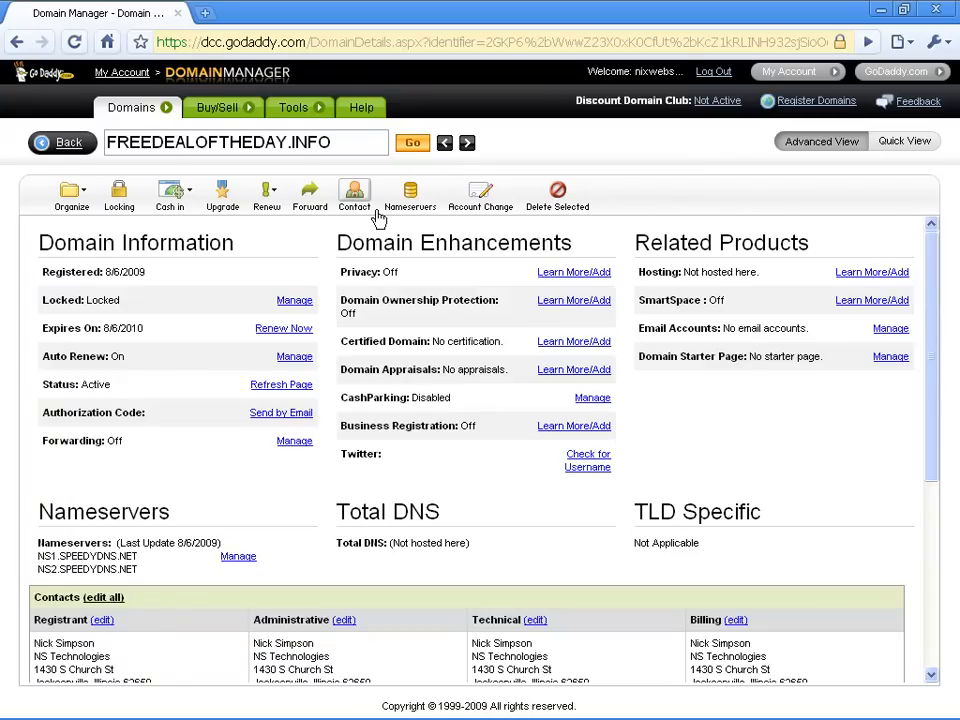
Review the two nameserver entries set for FREEDEALOFTHEDAY.INFO under another provider and accept them as they are
click(412, 200)
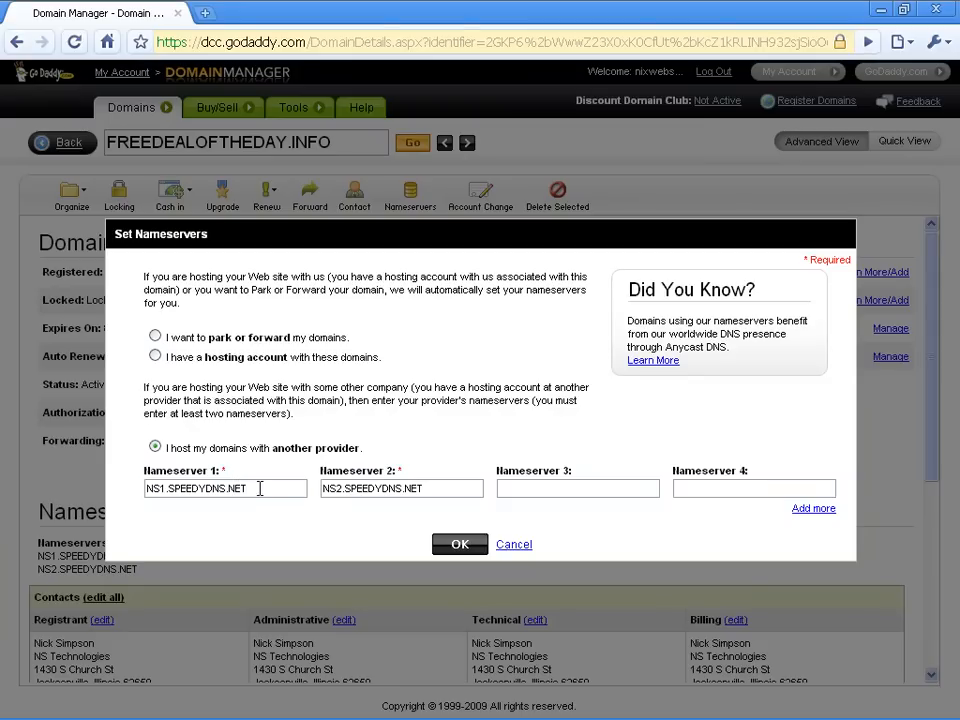
drag(260, 488, 146, 488)
click(426, 488)
drag(426, 488, 326, 490)
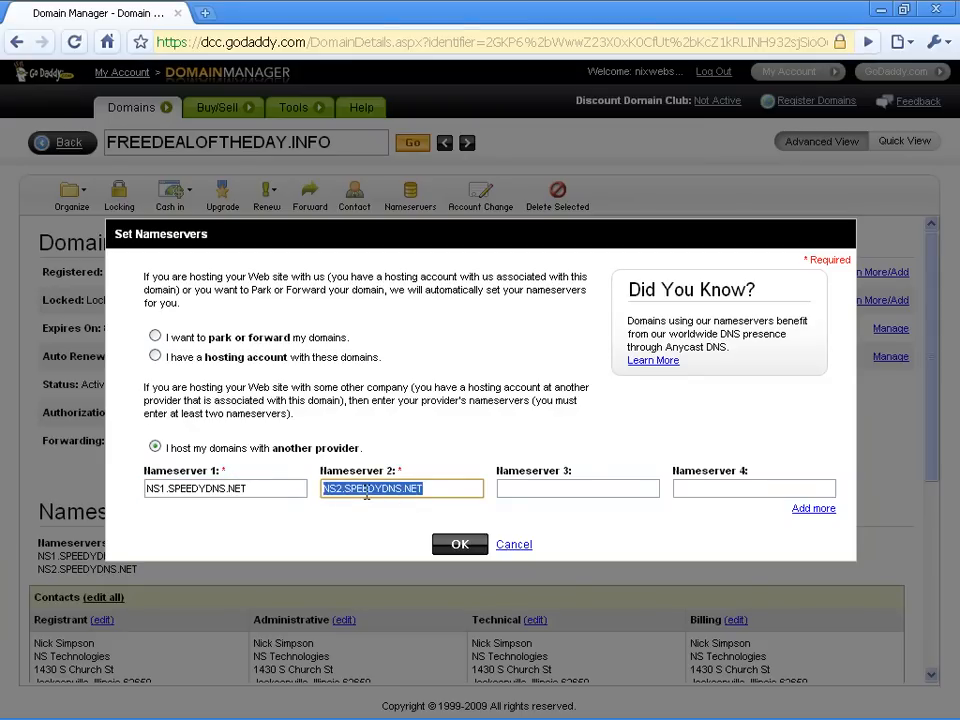
drag(260, 488, 140, 488)
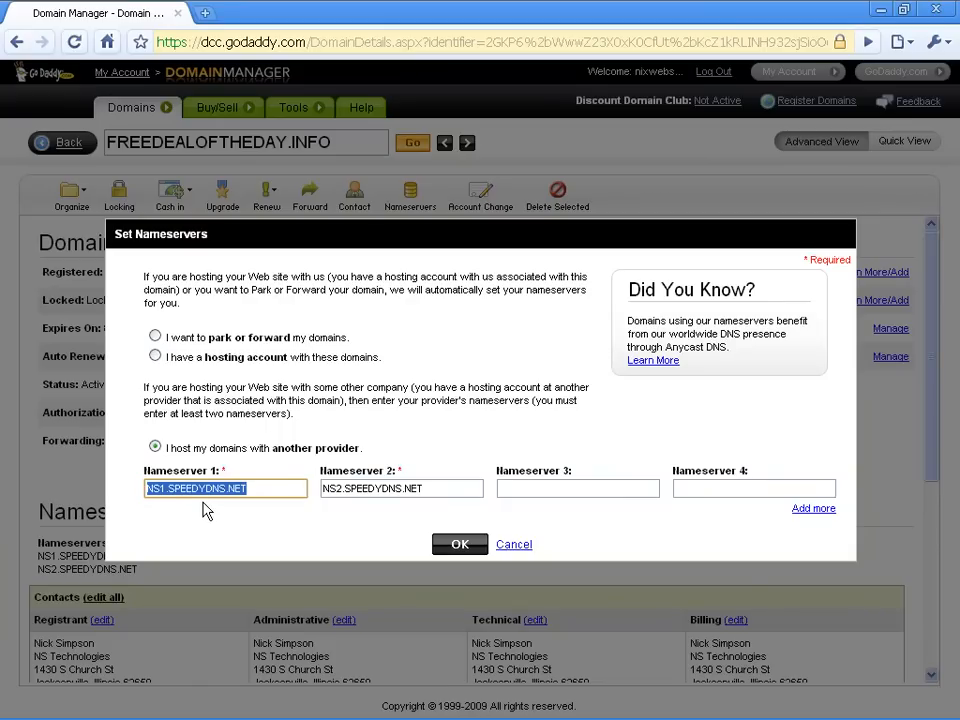
click(156, 492)
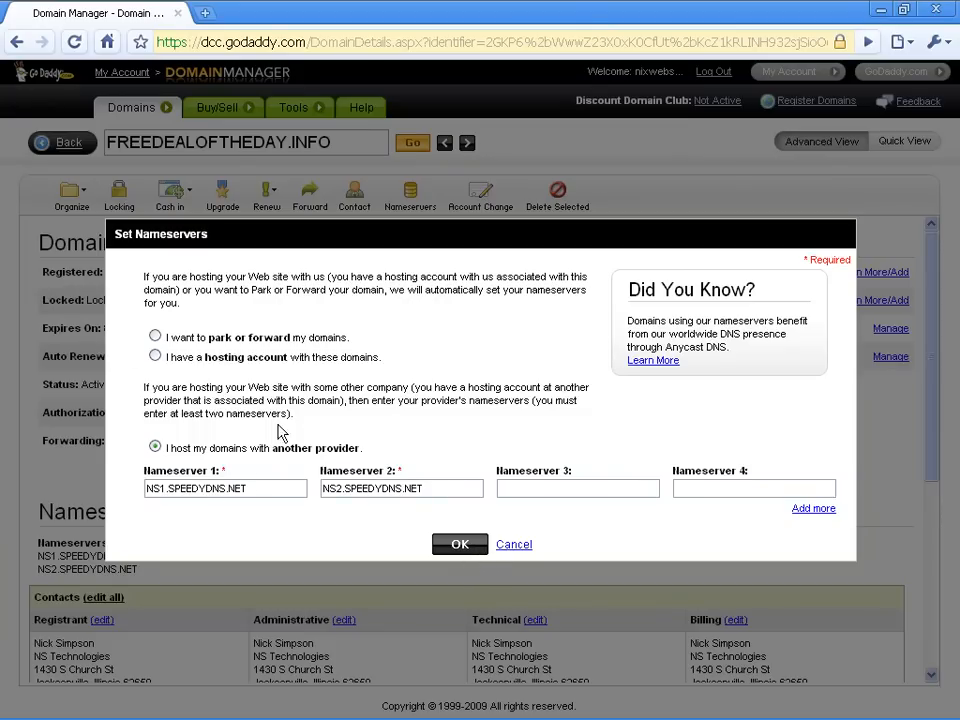
click(456, 543)
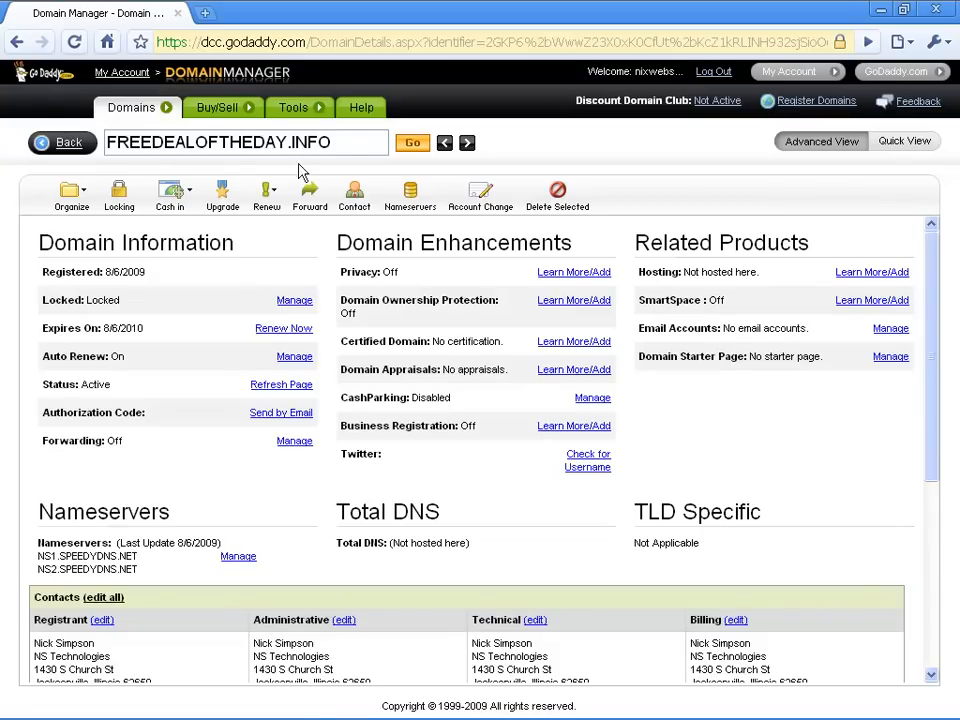
Copy the domain name FREEDEALOFTHEDAY.INFO from the domain details page
drag(352, 140, 112, 141)
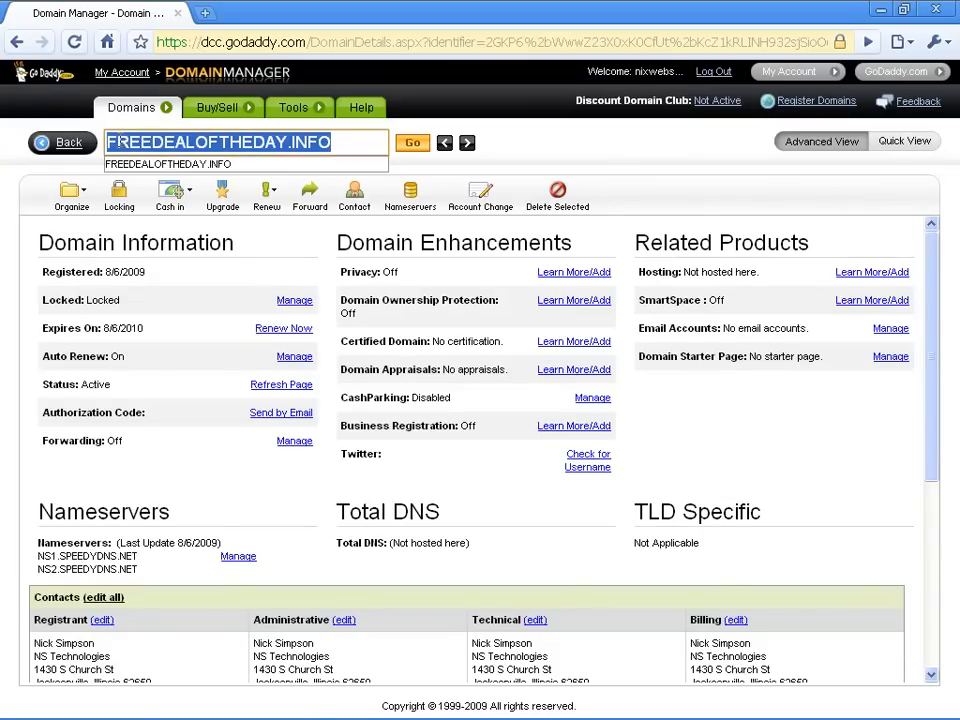
right_click(140, 146)
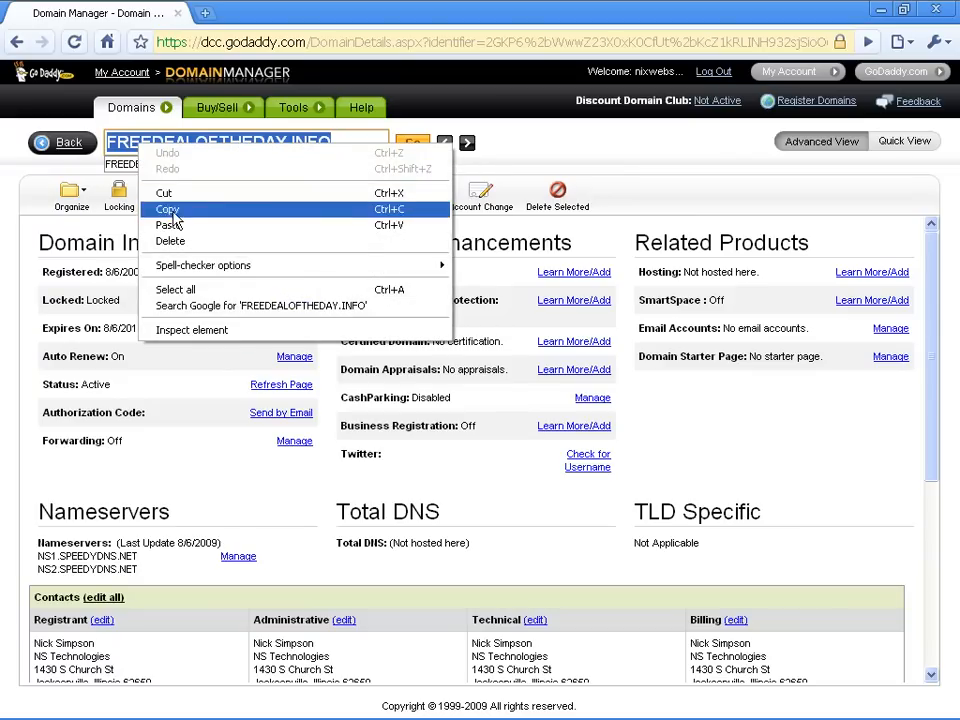
click(168, 210)
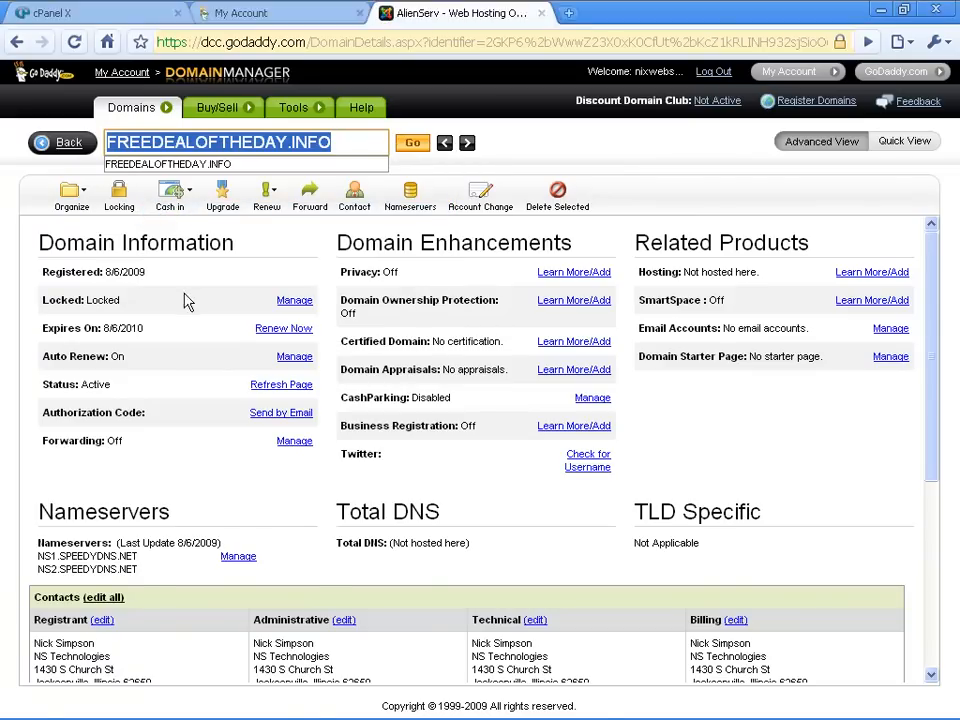
Return to the other browser window, close its cPanel page and load freeplrarticles.info in a new tab
key(alt+Tab)
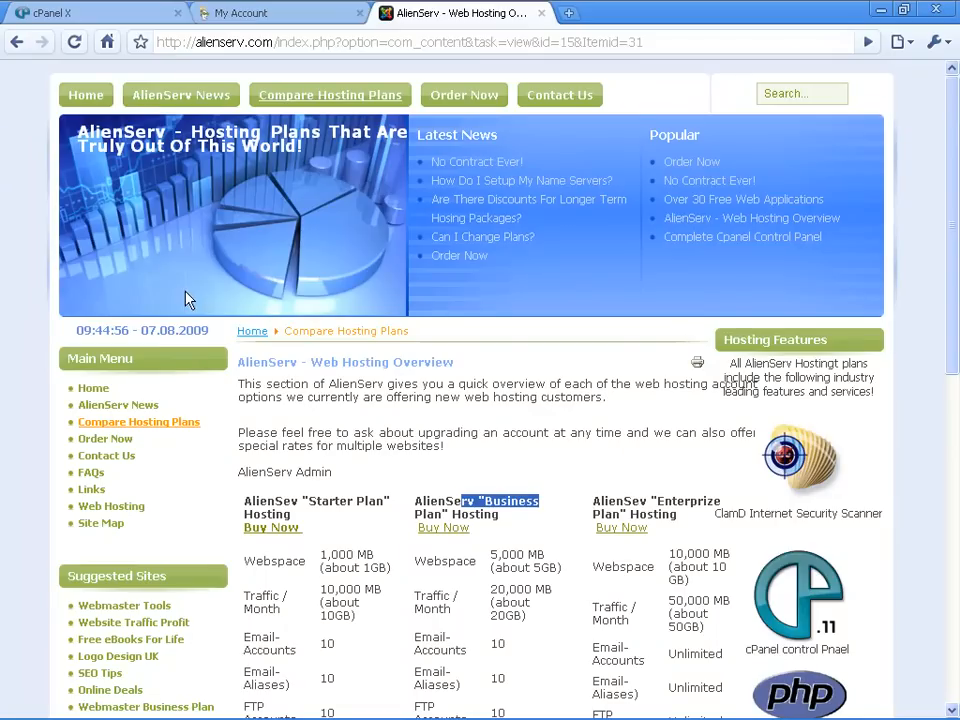
click(177, 13)
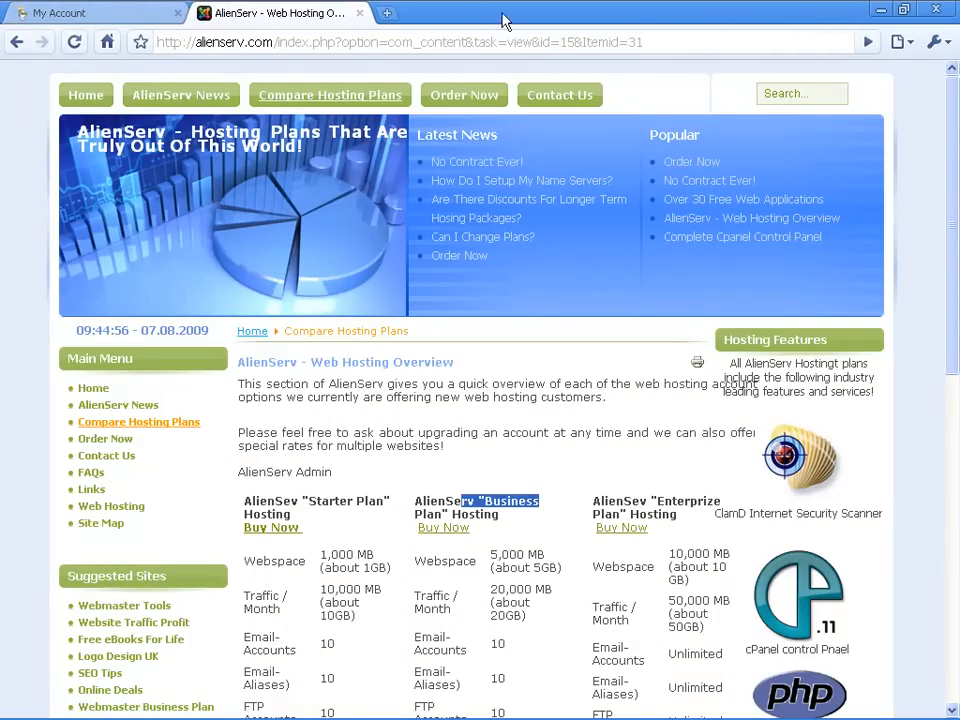
click(394, 15)
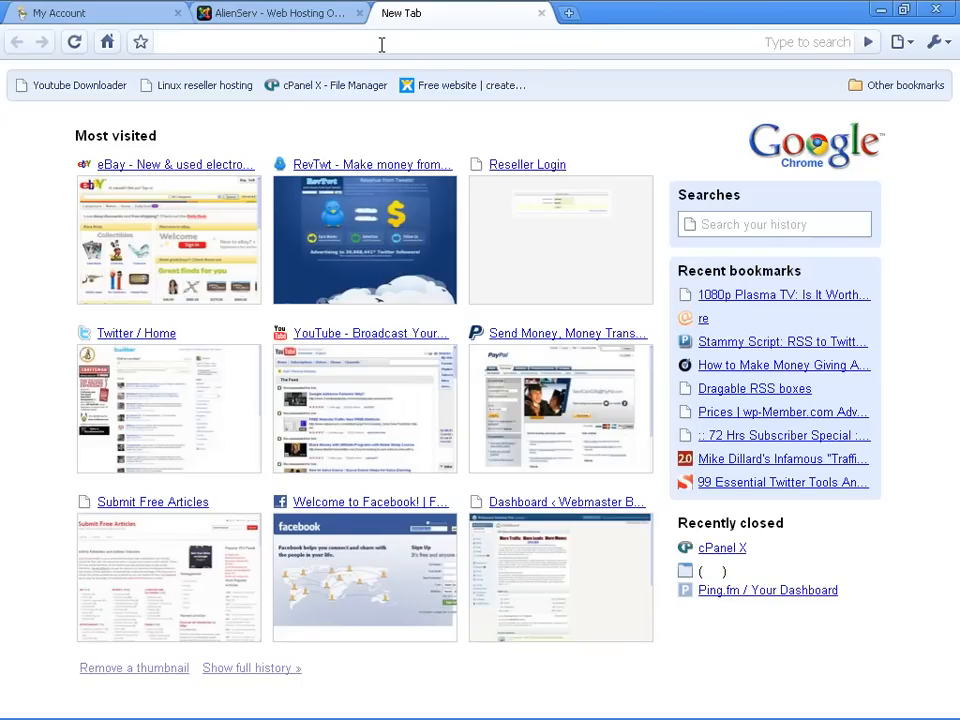
text(freepl)
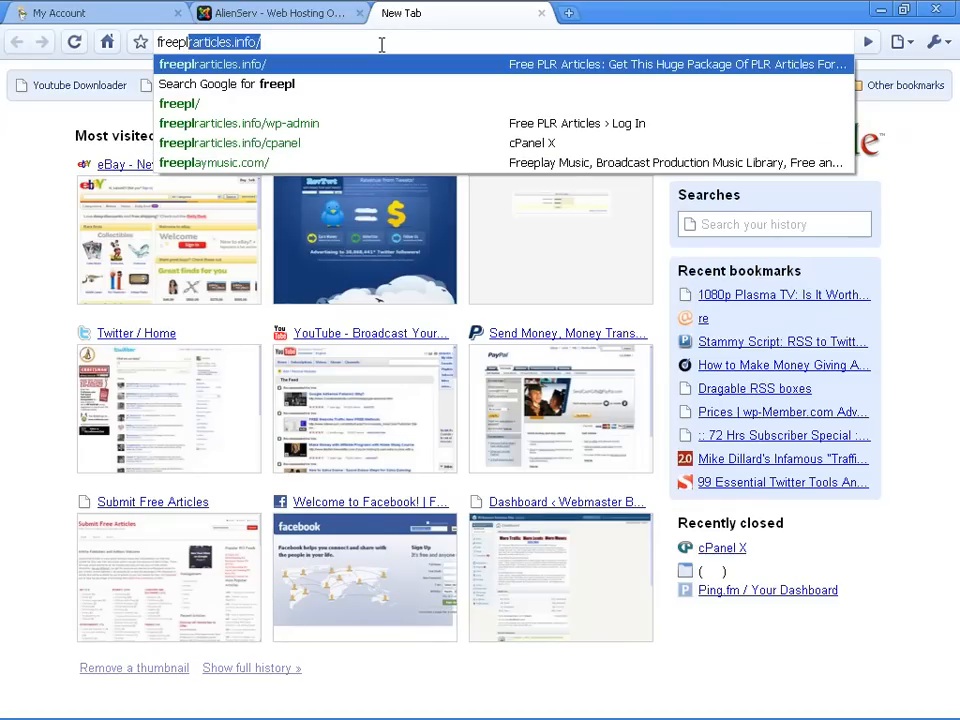
key(Return)
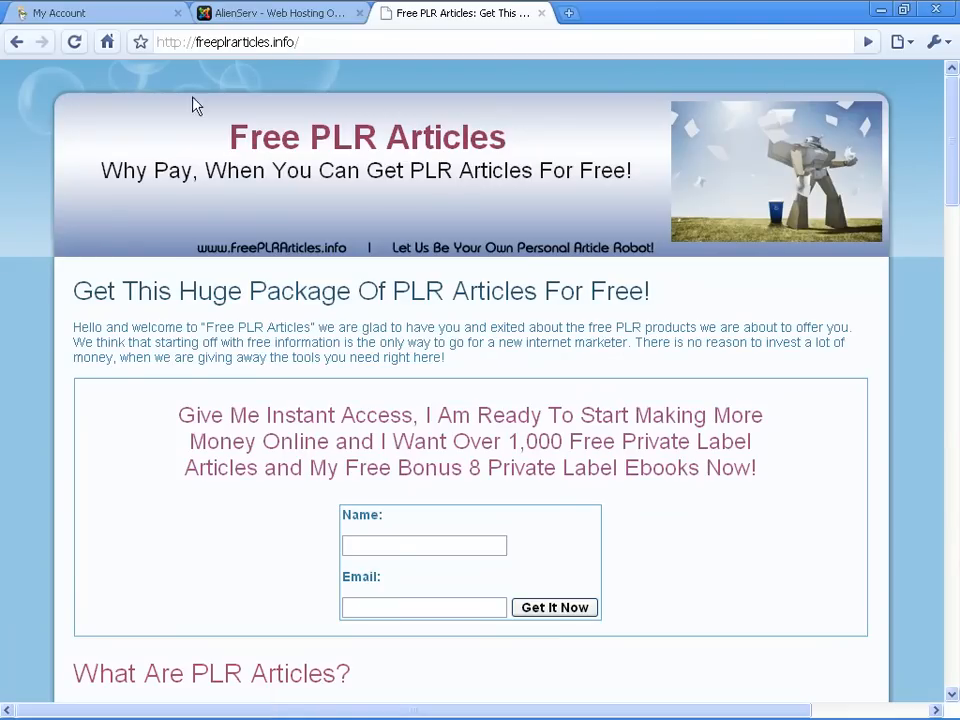
Open the hosting control panel of freeplrarticles.info by adding cpanel to the site's address
click(322, 41)
click(334, 41)
text(cpanel)
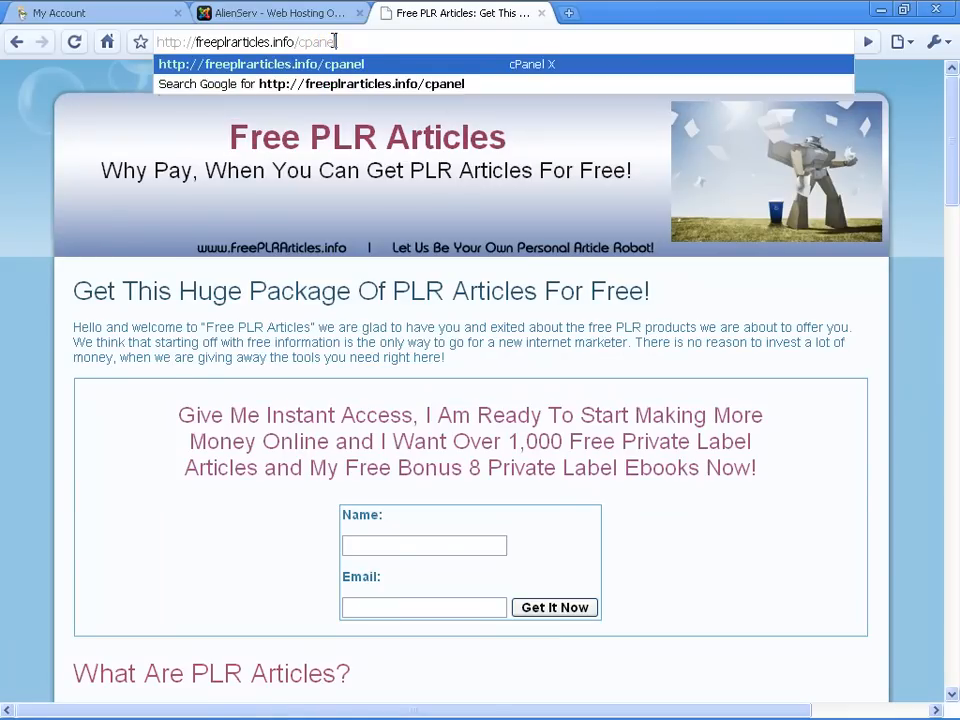
key(Return)
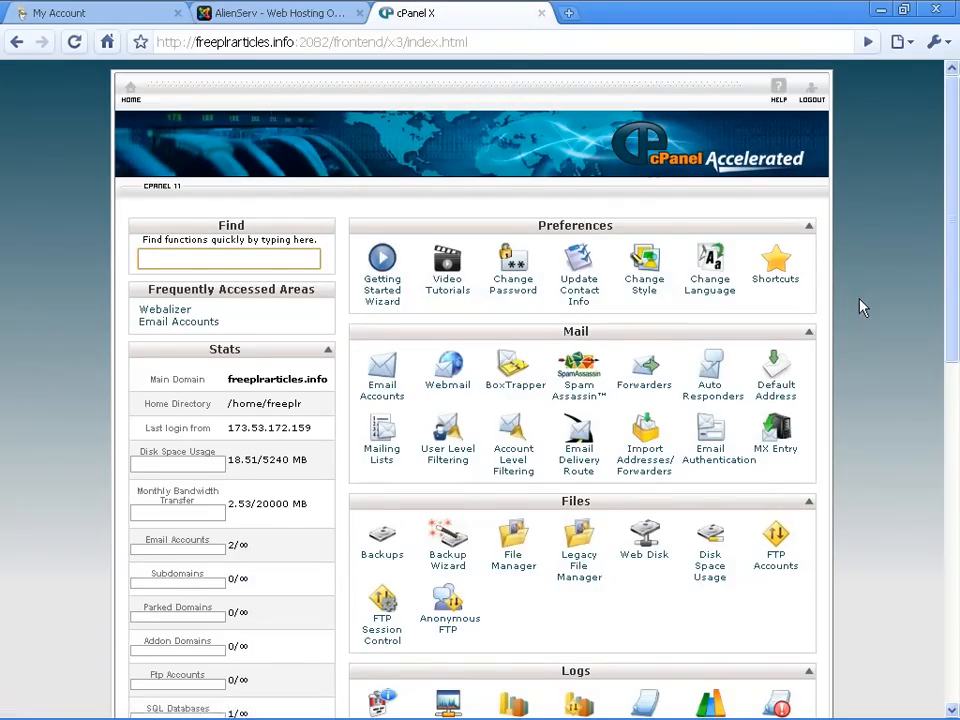
Open the Addon Domains feature in the control panel's Domains section to reach the add-on domain form
scroll(851, 311, down, 4)
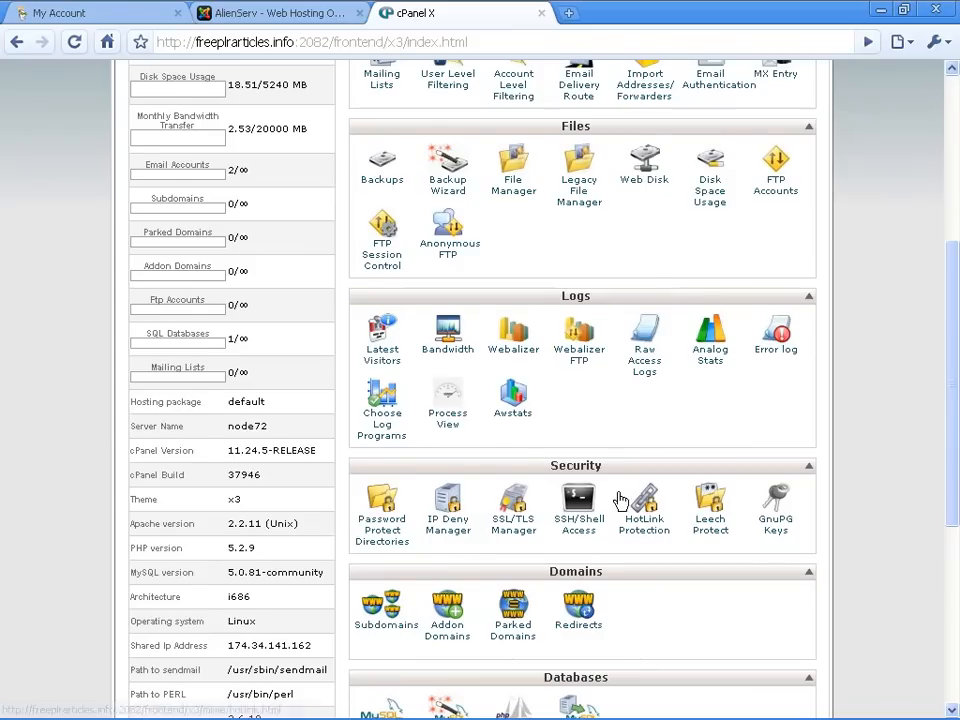
scroll(553, 422, down, 2)
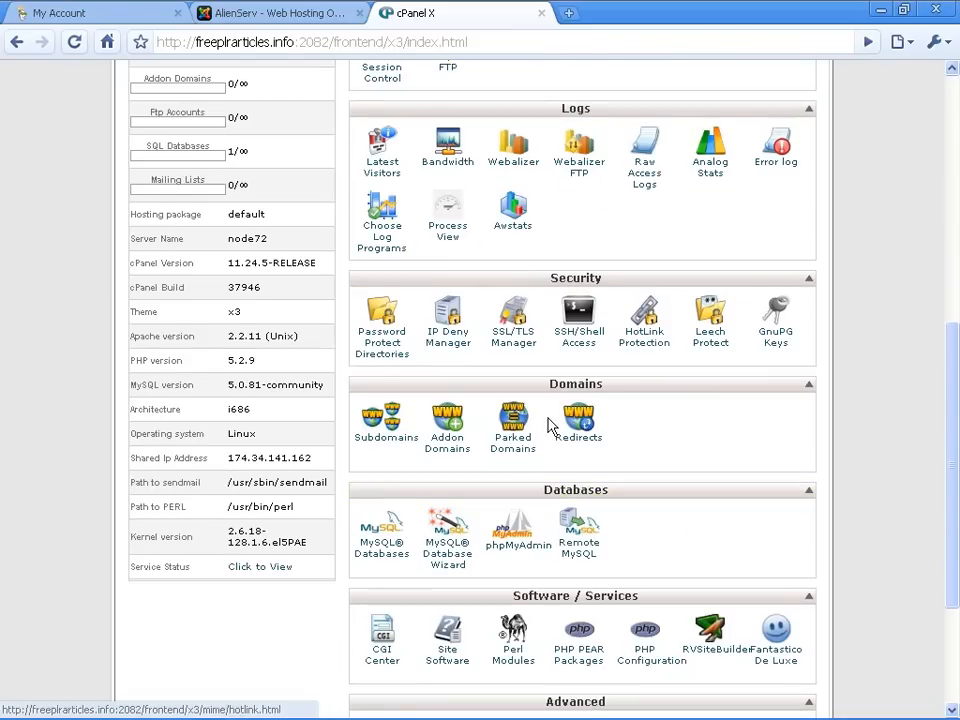
click(449, 446)
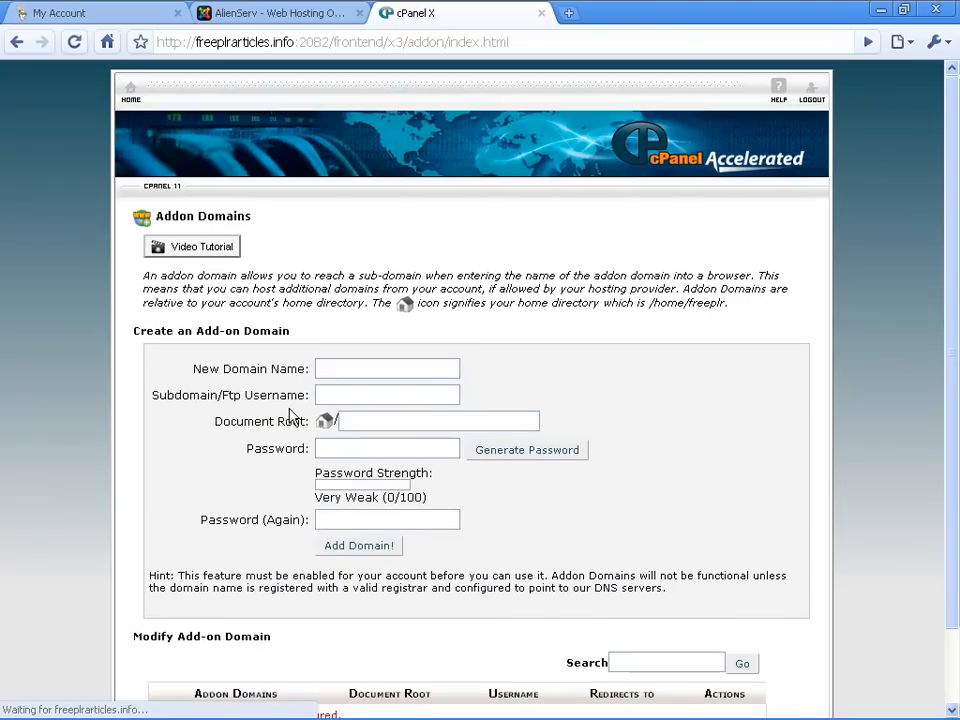
scroll(291, 416, down, 2)
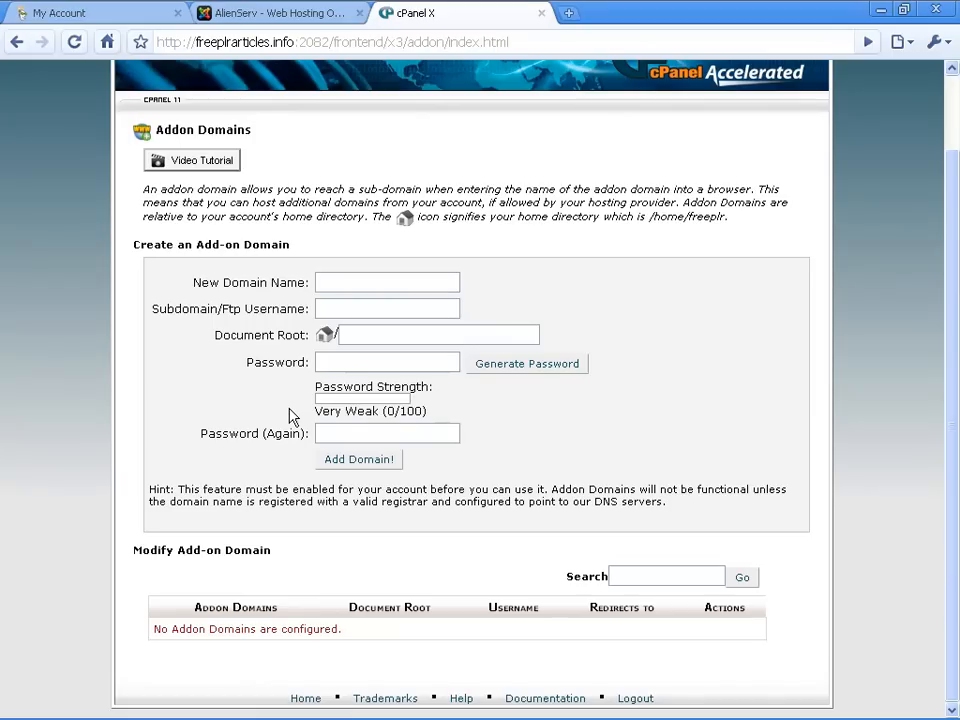
Paste FREEDEALOFTHEDAY.INFO as the new domain name and let the FTP username and document root fill in automatically
click(369, 283)
right_click(370, 285)
click(399, 366)
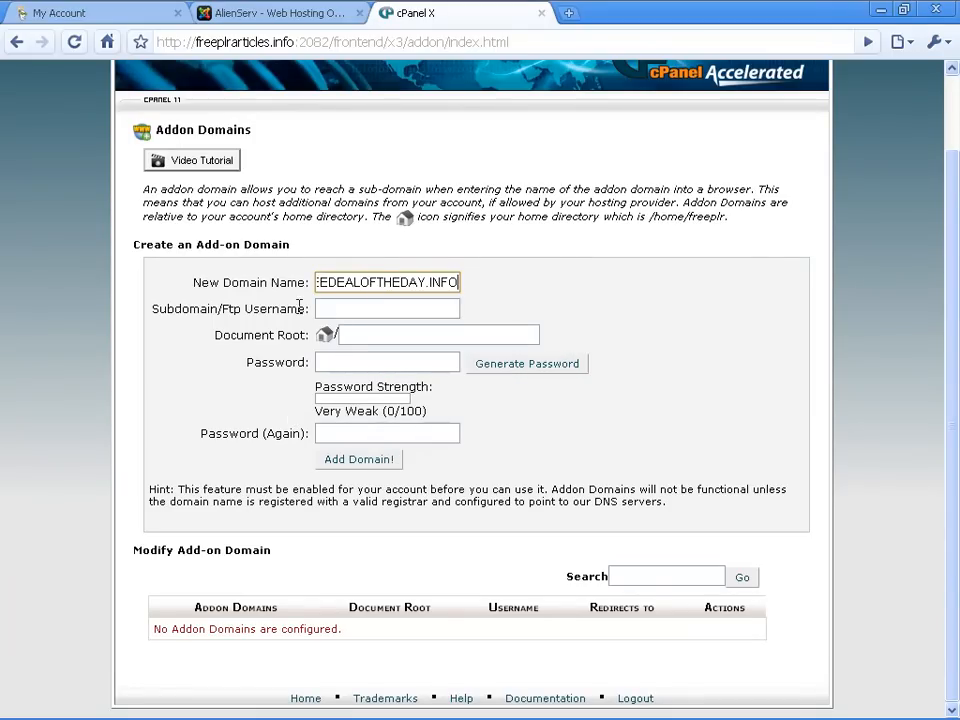
drag(377, 282, 262, 286)
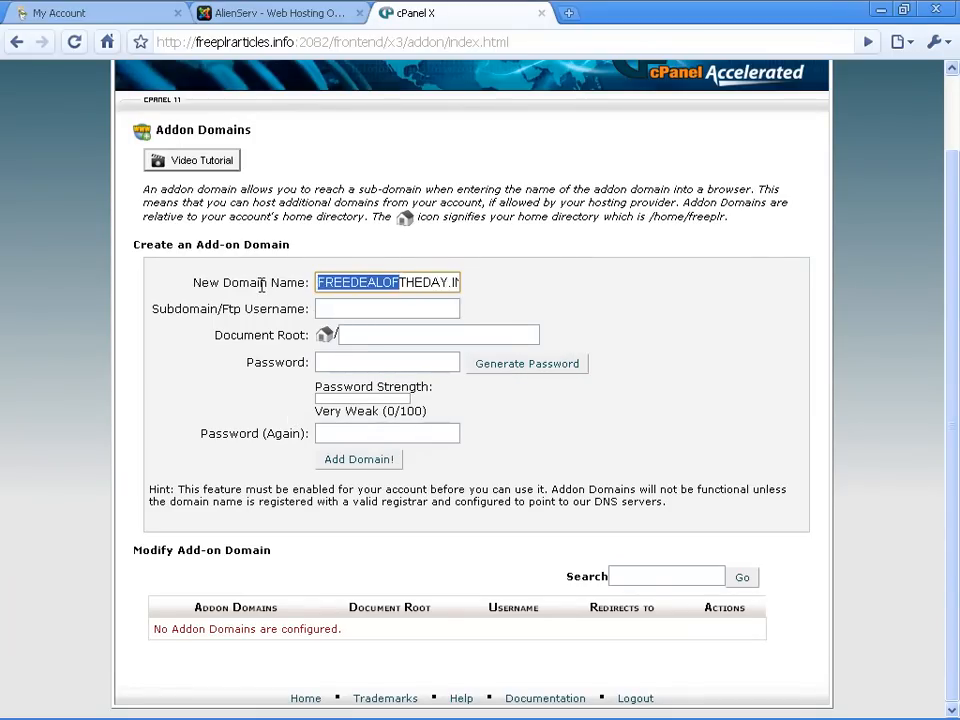
click(340, 309)
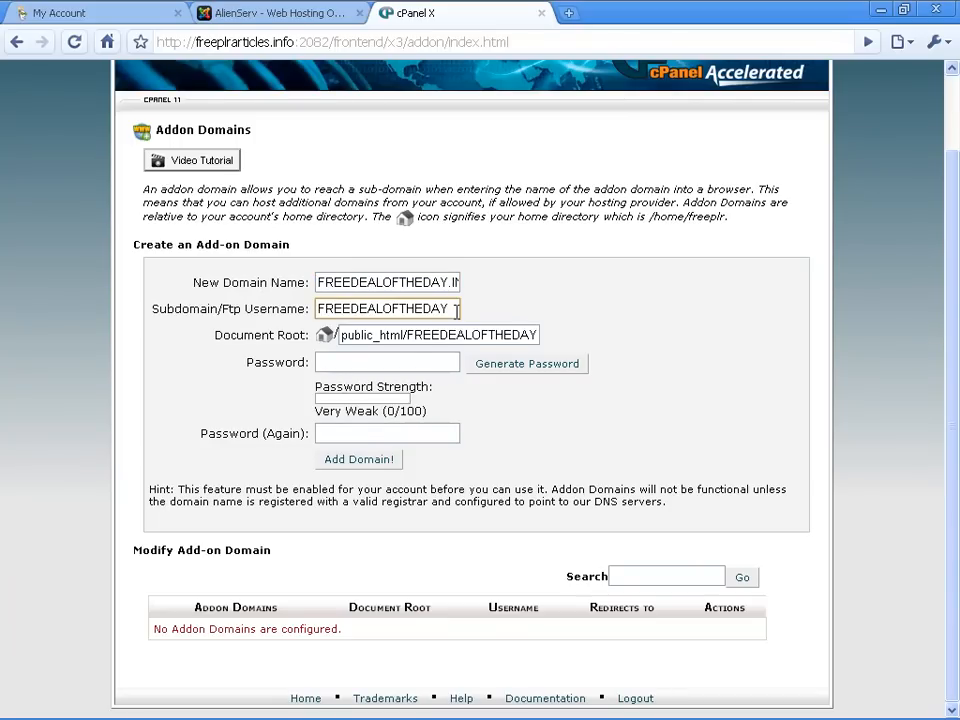
click(490, 311)
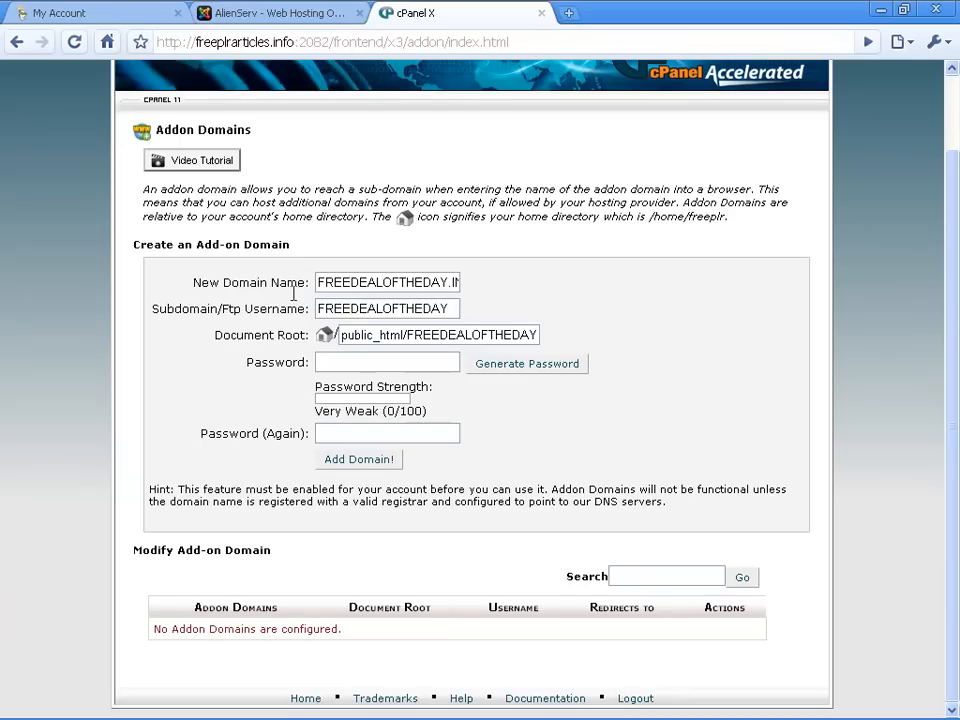
Enter the add-on domain's password in both password fields and add the domain
click(346, 363)
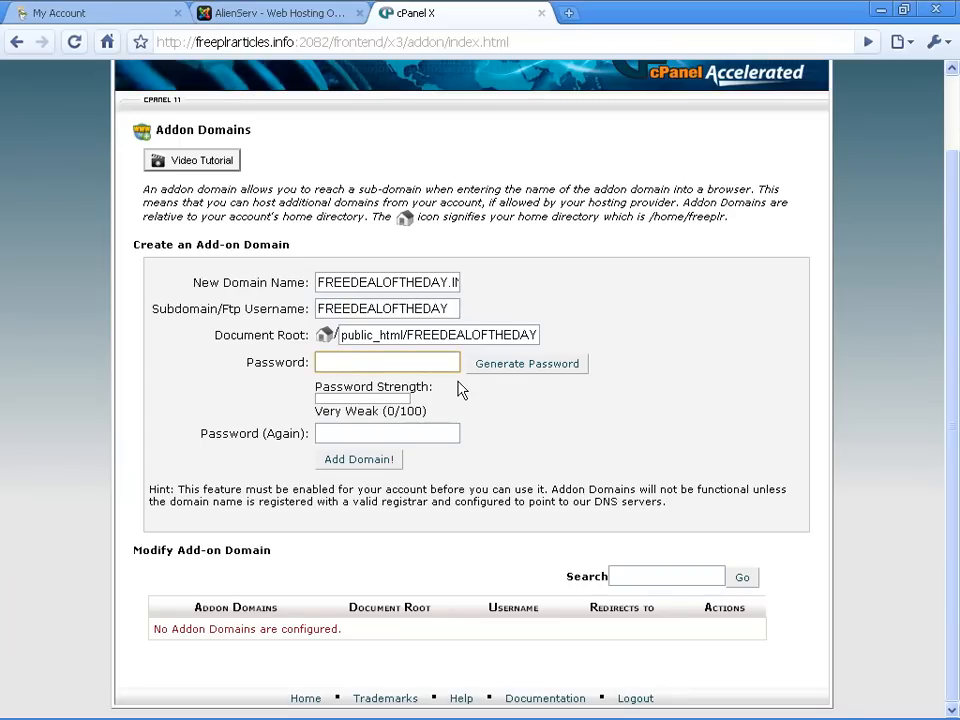
text(••••••)
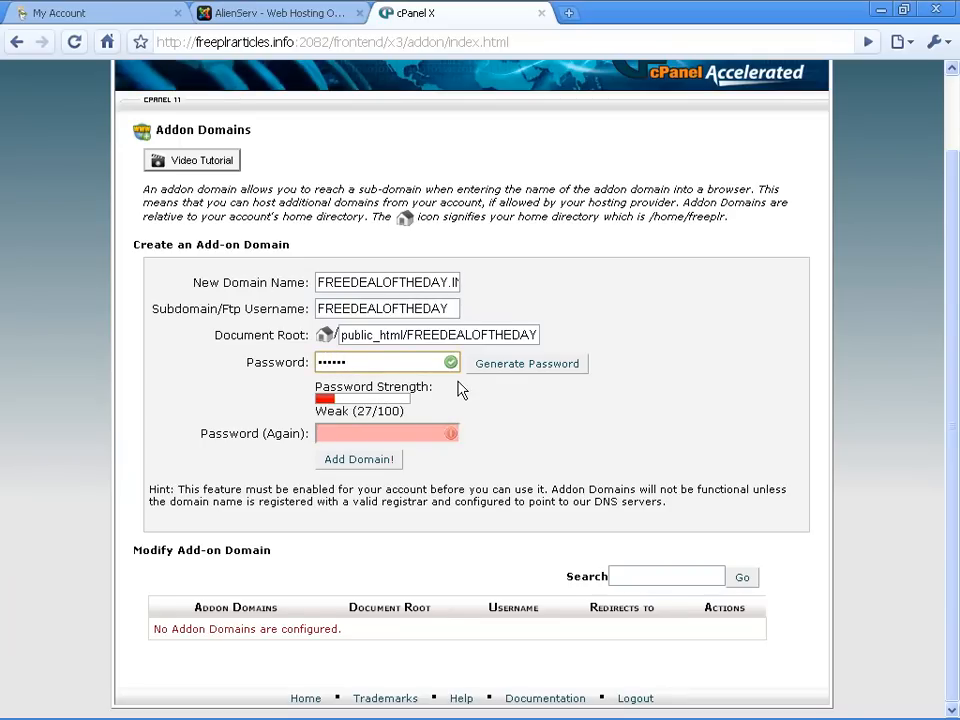
click(372, 429)
text(••)
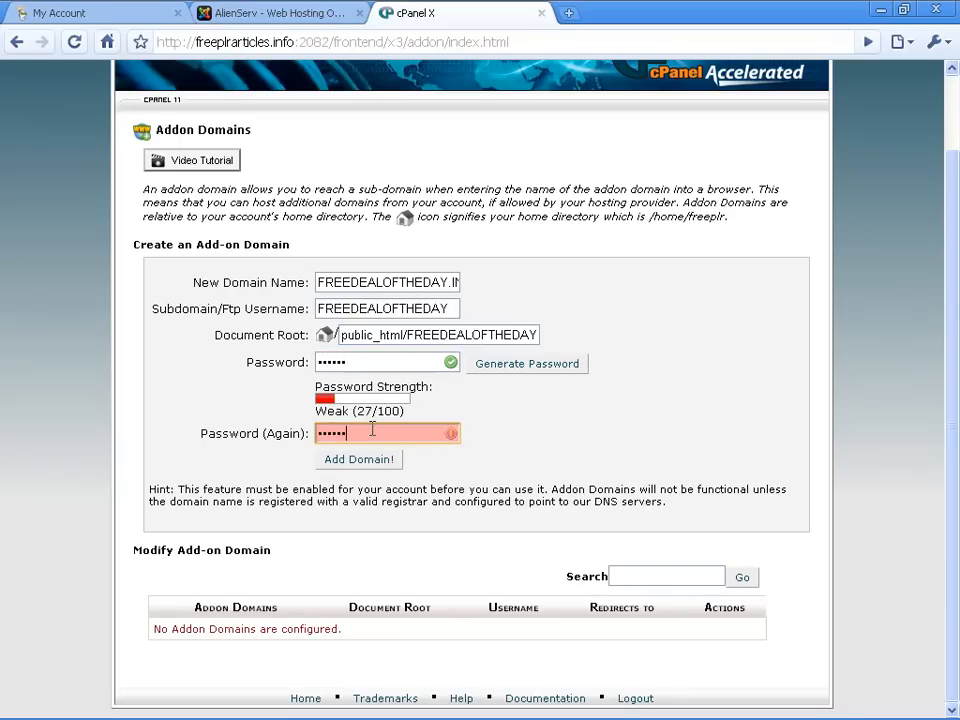
click(564, 437)
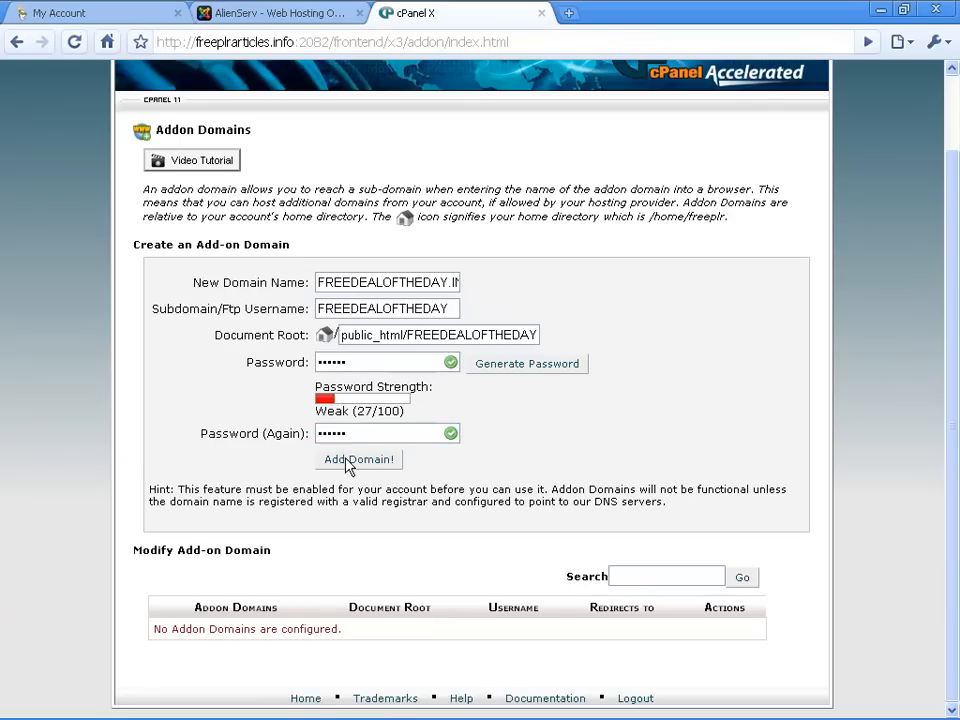
click(352, 460)
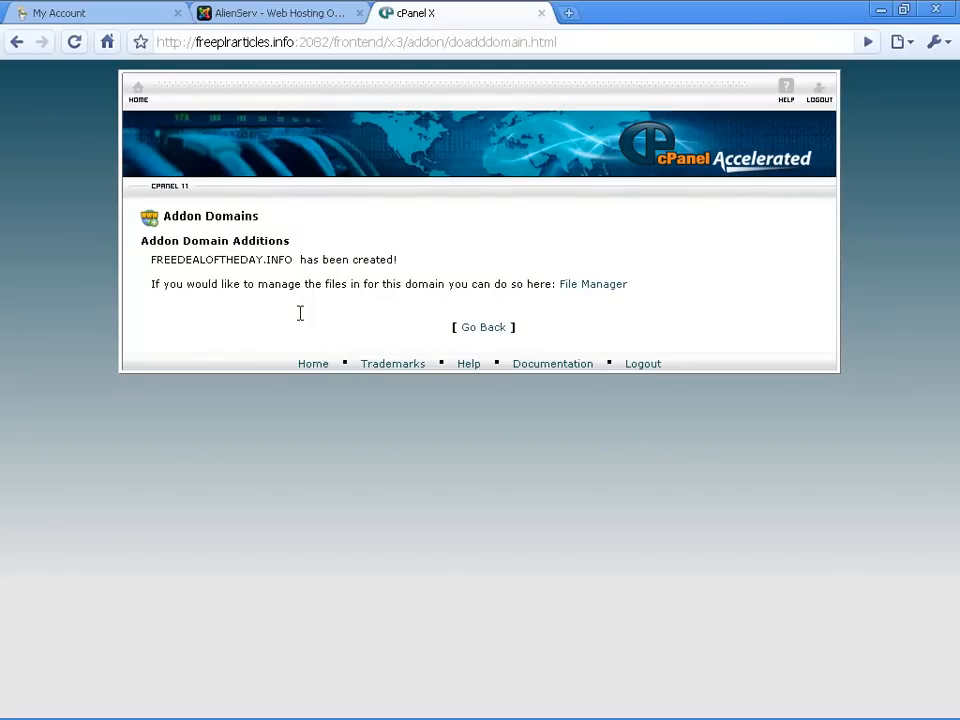
Check the contents of the new add-on domain's folder in the File Manager, and close it again
click(581, 287)
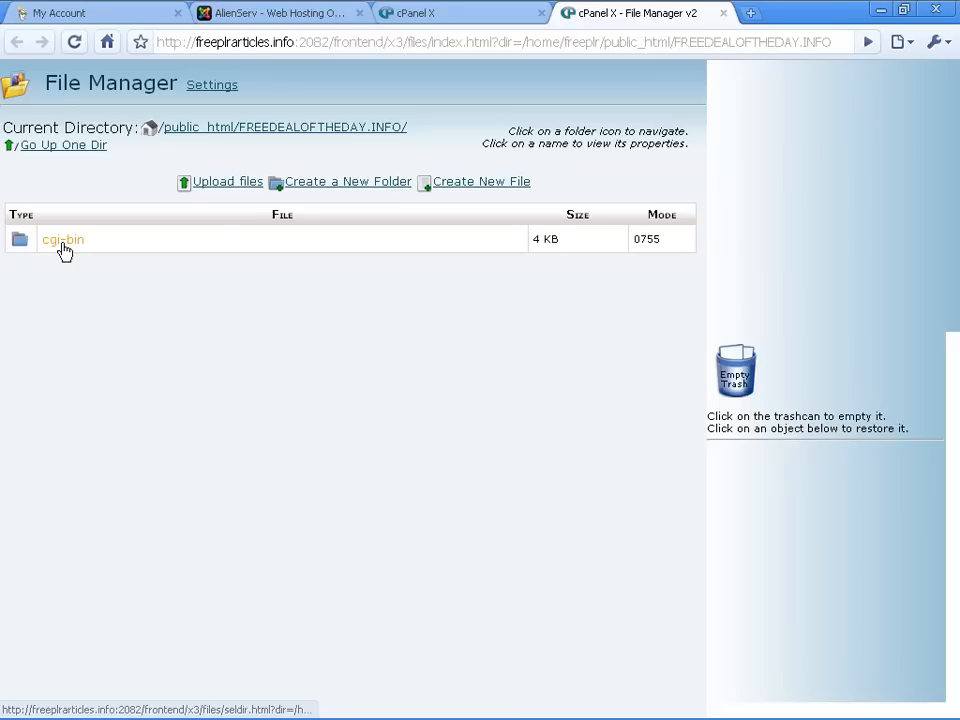
click(724, 13)
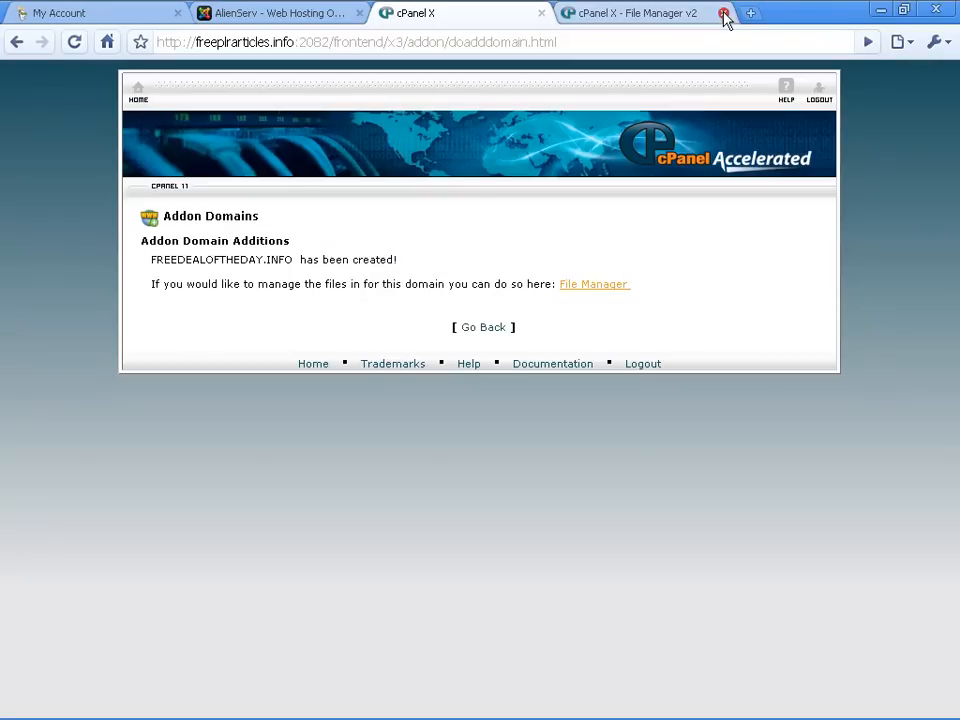
Return to the control panel home and open Fantastico De Luxe from the Software / Services section
click(138, 95)
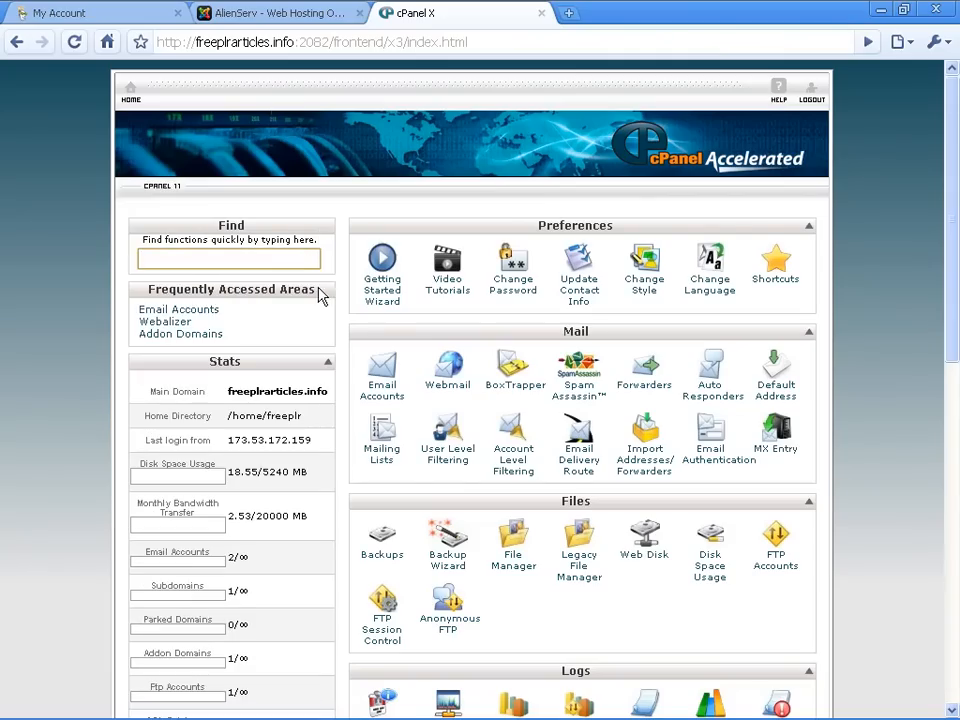
scroll(320, 295, down, 3)
scroll(378, 275, down, 6)
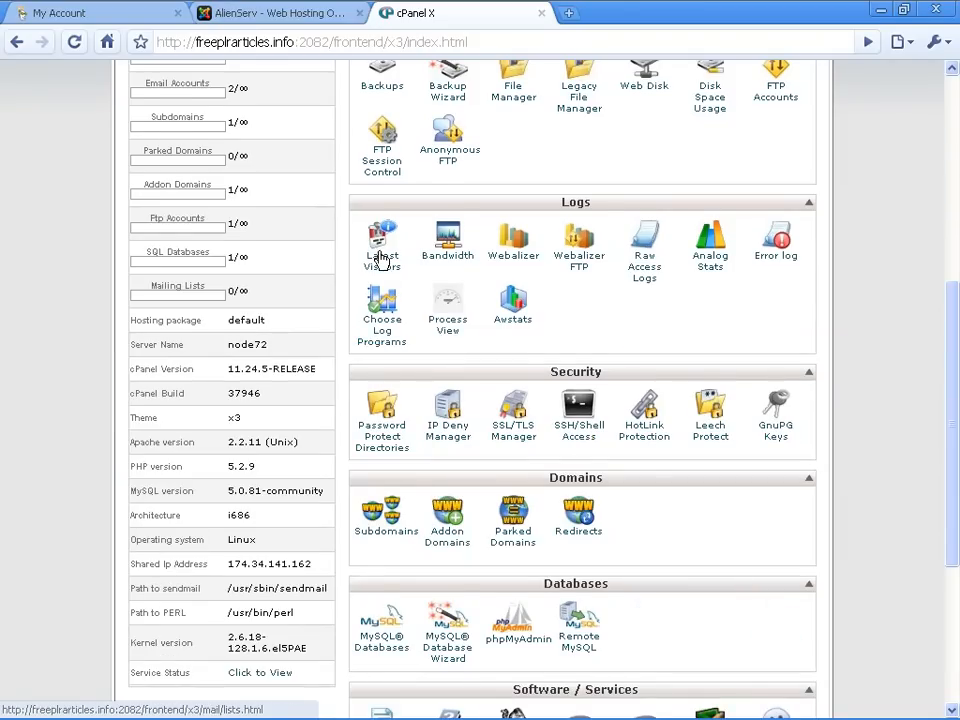
scroll(529, 334, down, 3)
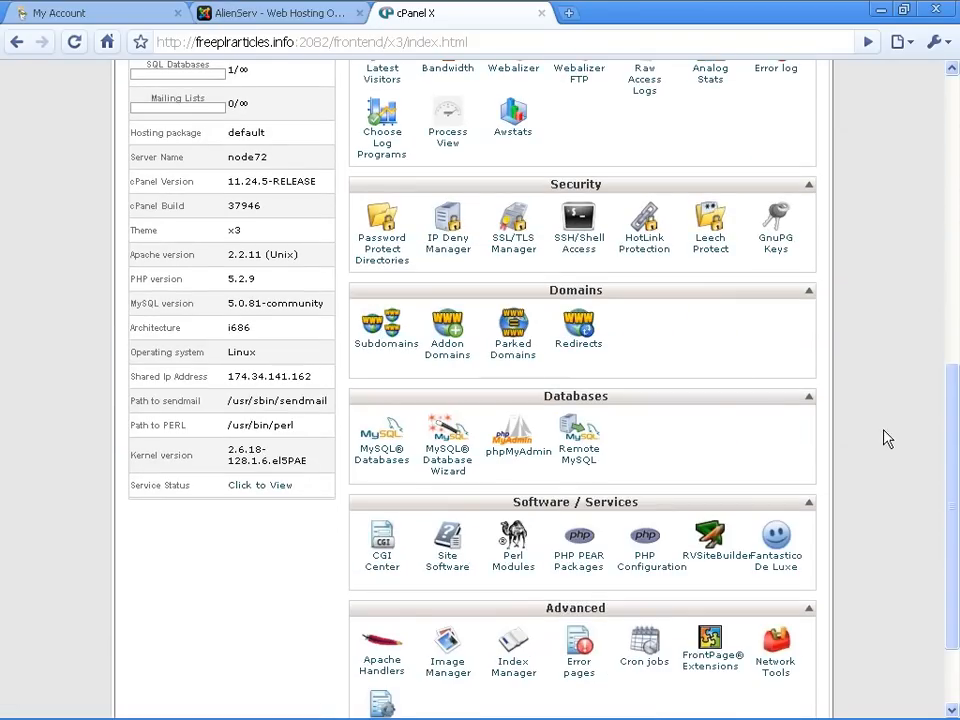
scroll(885, 437, down, 3)
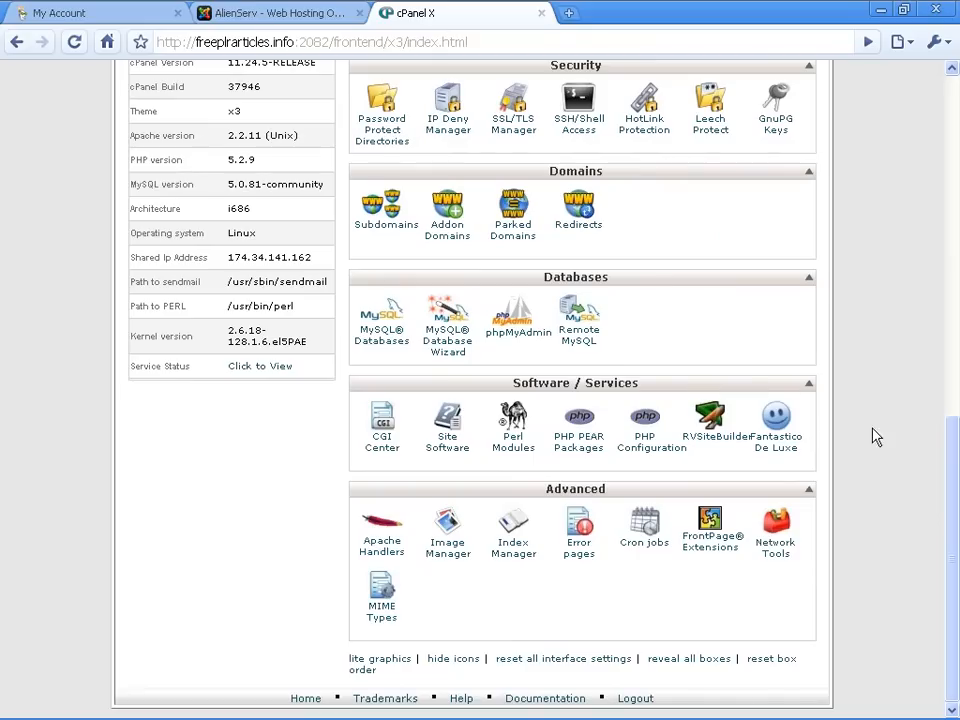
click(778, 446)
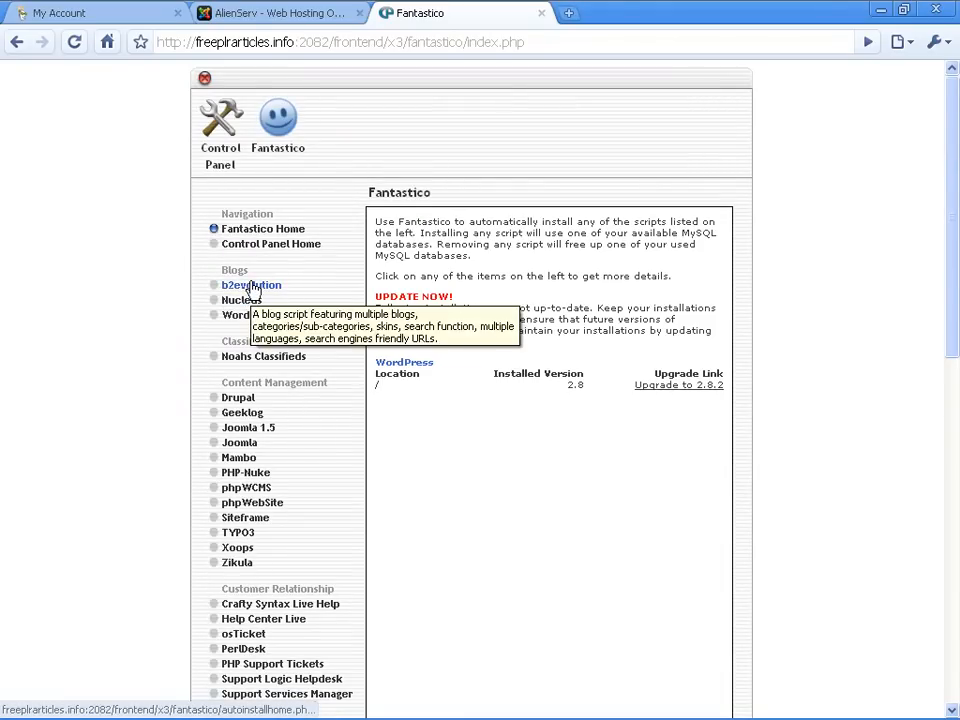
Look through Fantastico's full list of installable scripts, from blogs and content management to site builders and extras
mouse_move(252, 432)
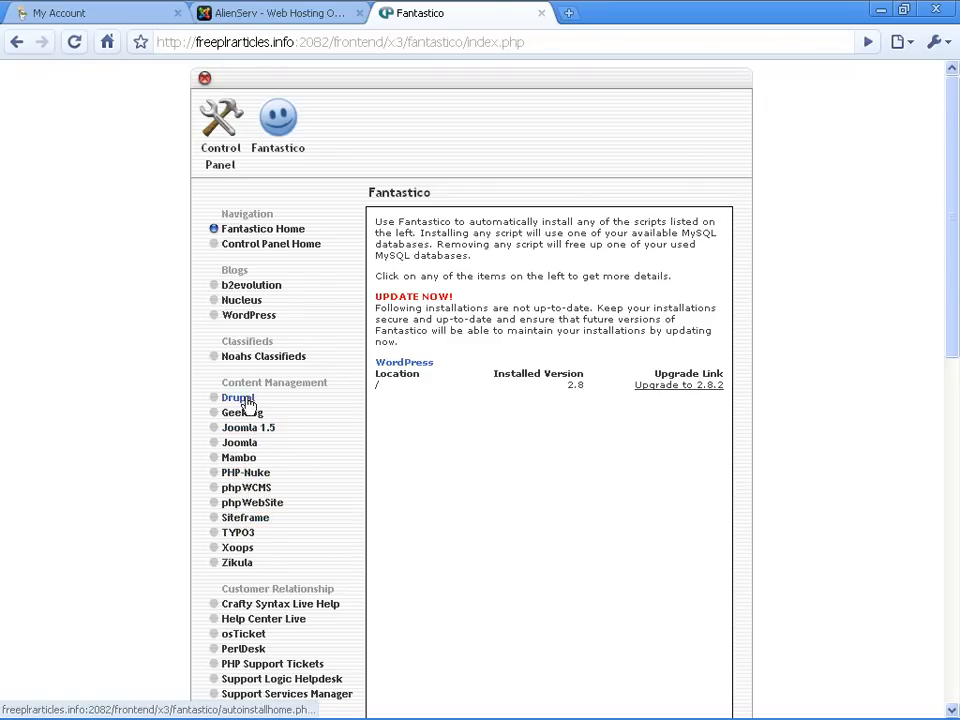
scroll(253, 455, down, 2)
scroll(253, 455, down, 4)
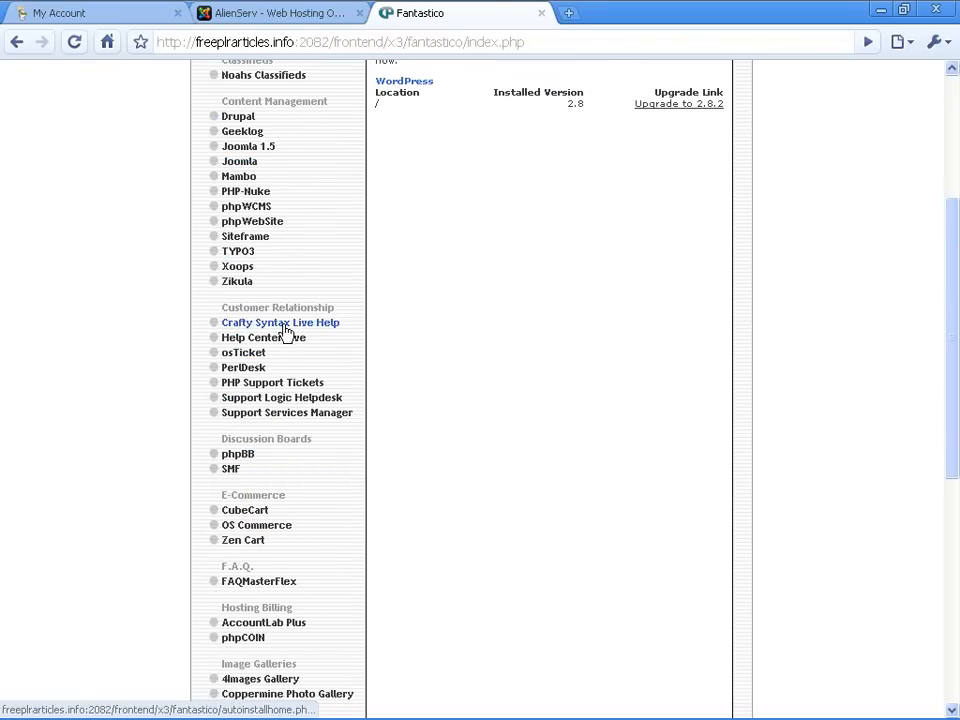
mouse_move(250, 340)
scroll(280, 430, down, 4)
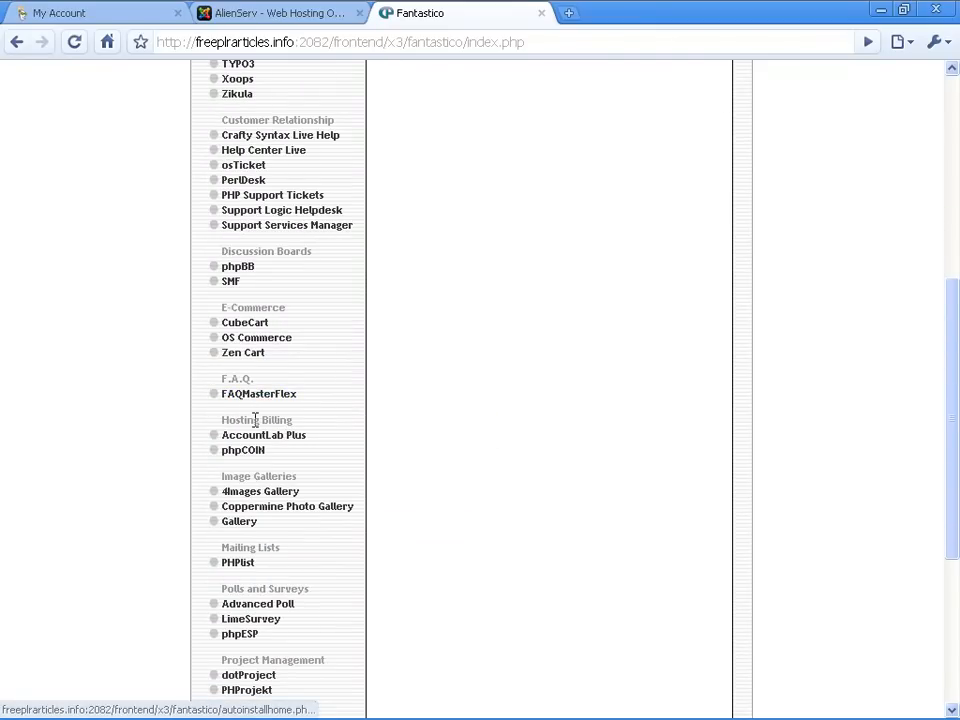
scroll(230, 455, down, 2)
scroll(240, 450, down, 2)
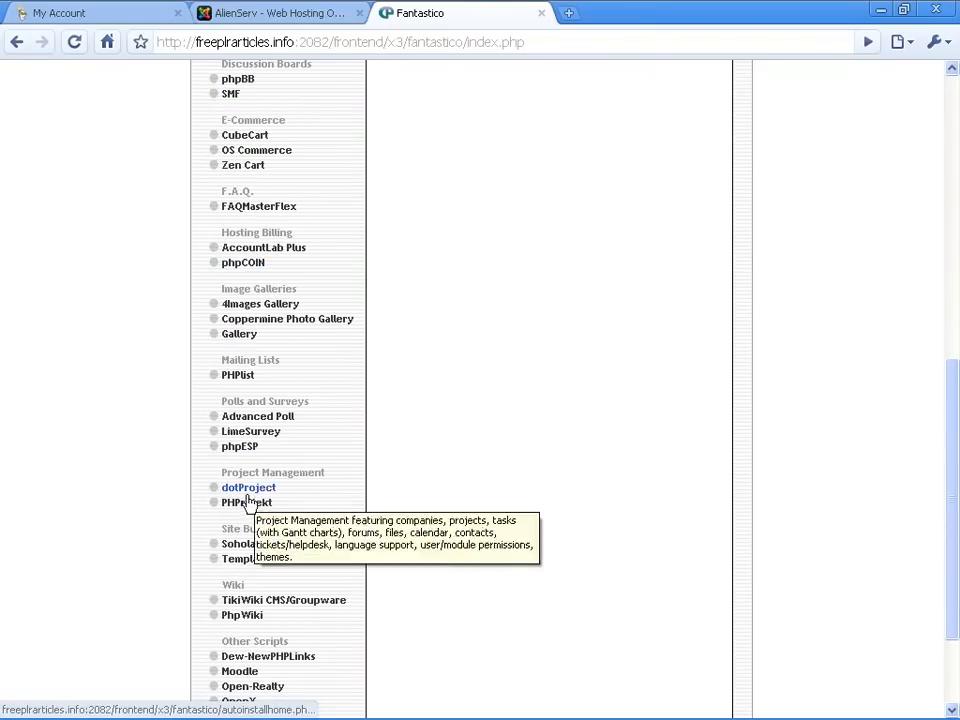
scroll(300, 518, down, 2)
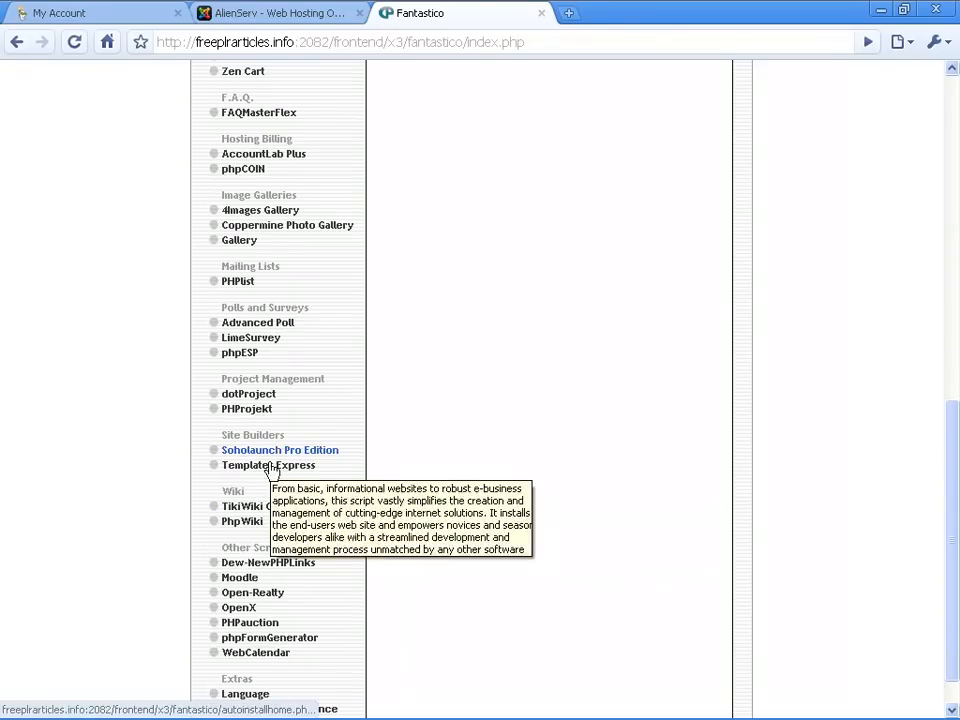
scroll(268, 478, down, 1)
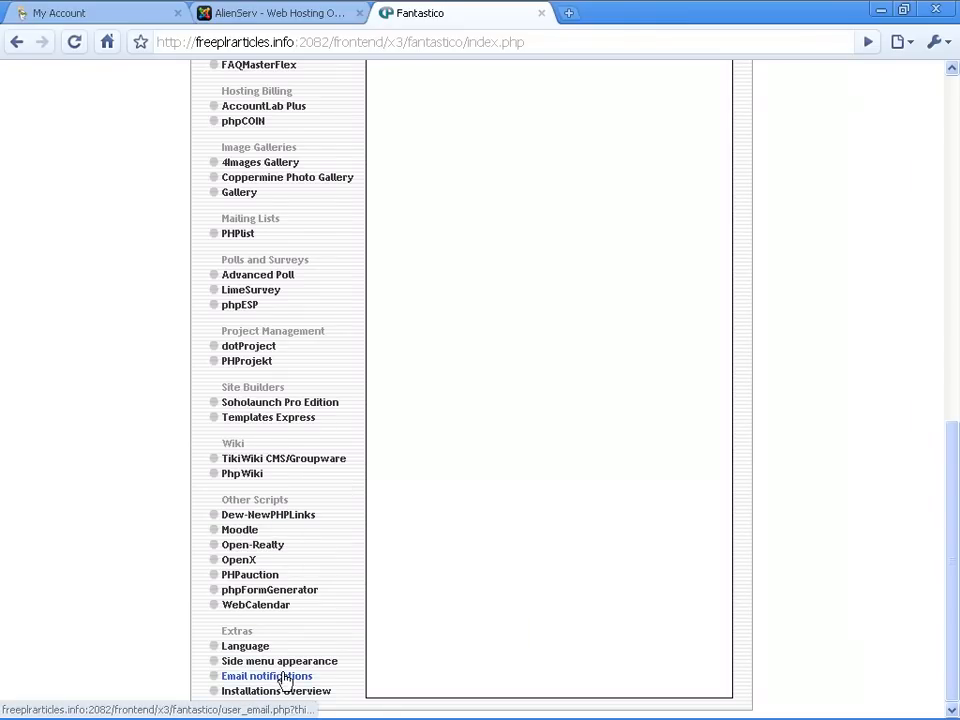
scroll(240, 586, up, 10)
scroll(240, 585, up, 4)
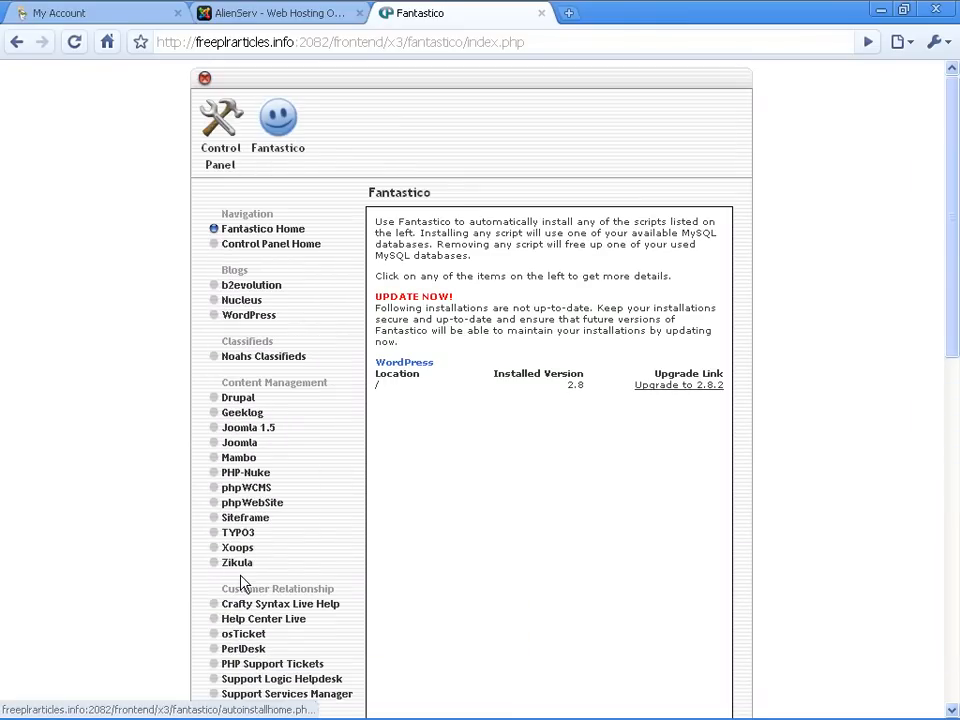
Start a new WordPress installation from the Blogs category in Fantastico
click(258, 316)
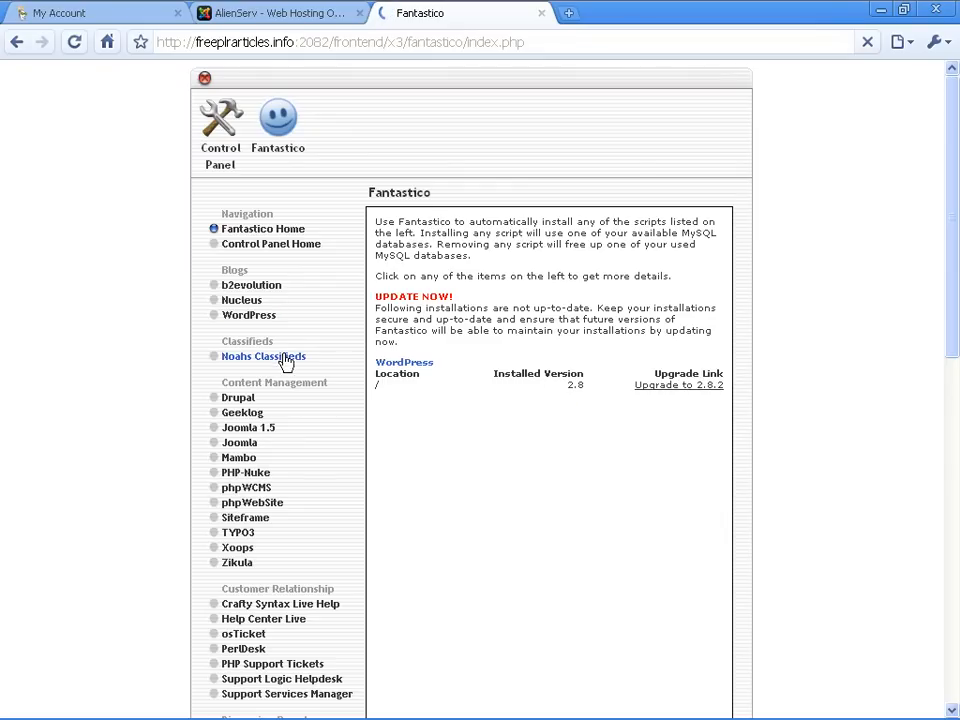
mouse_move(226, 288)
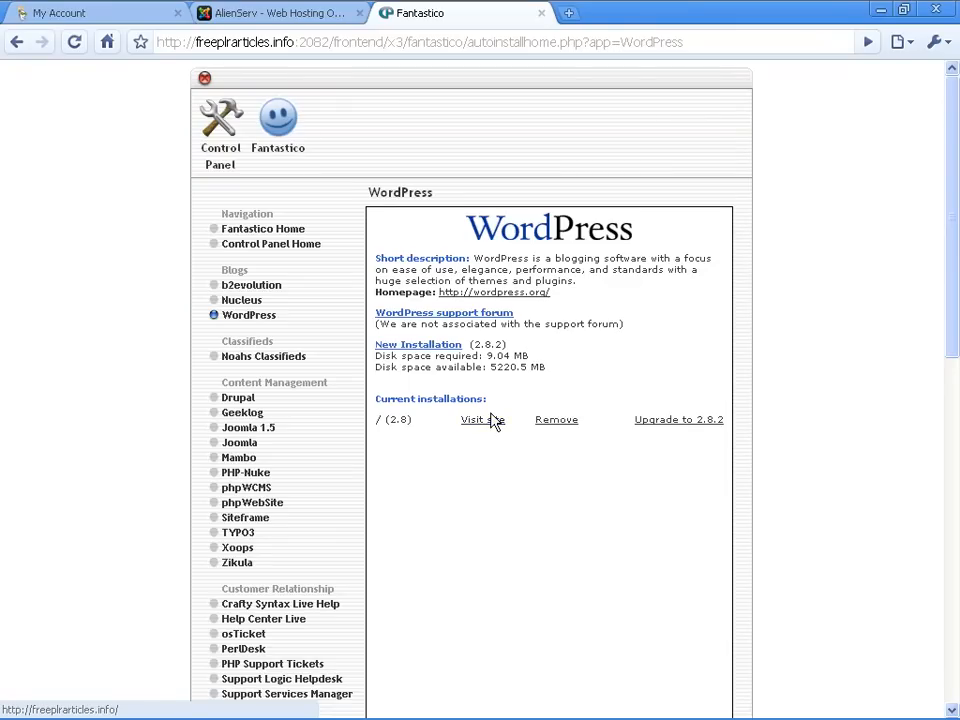
click(408, 347)
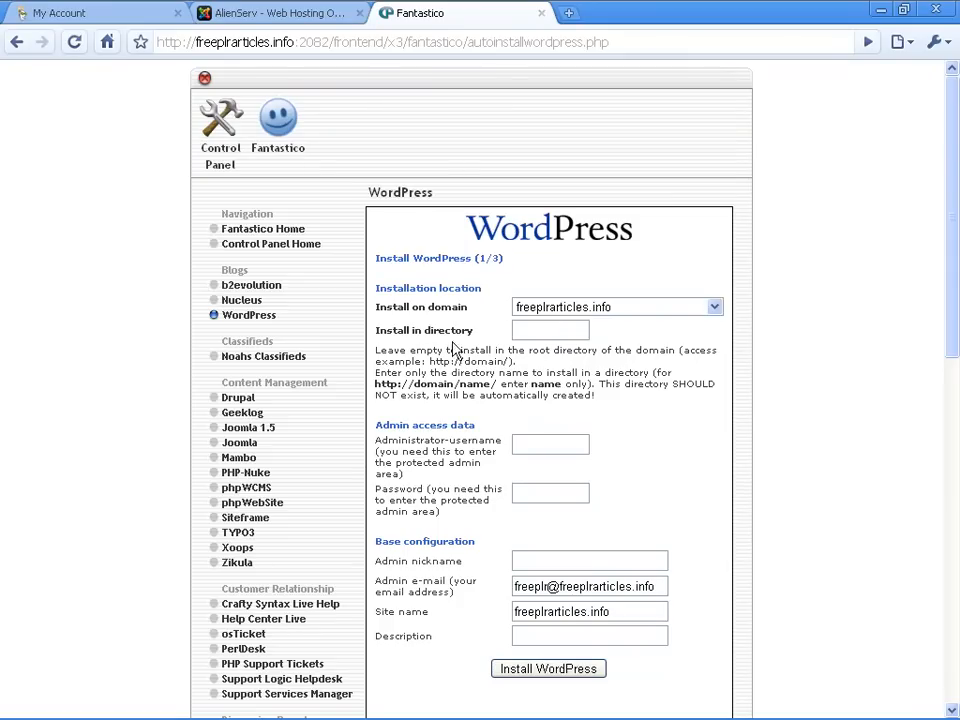
Choose freedealoftheday.info as the domain to install WordPress on, leaving the installation directory empty
scroll(580, 452, down, 1)
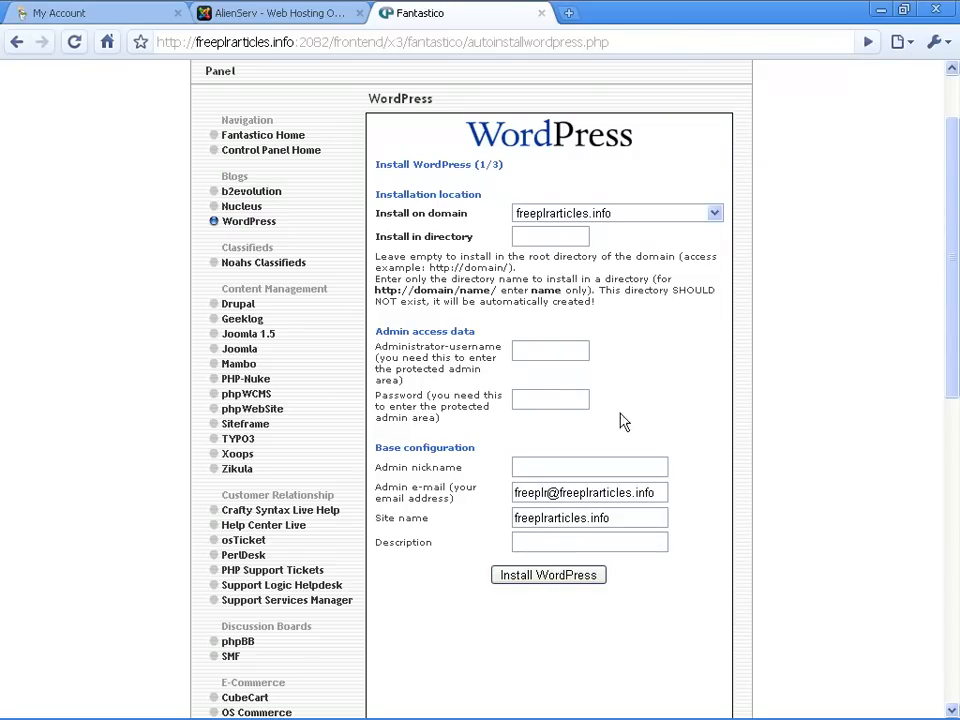
click(533, 240)
click(591, 217)
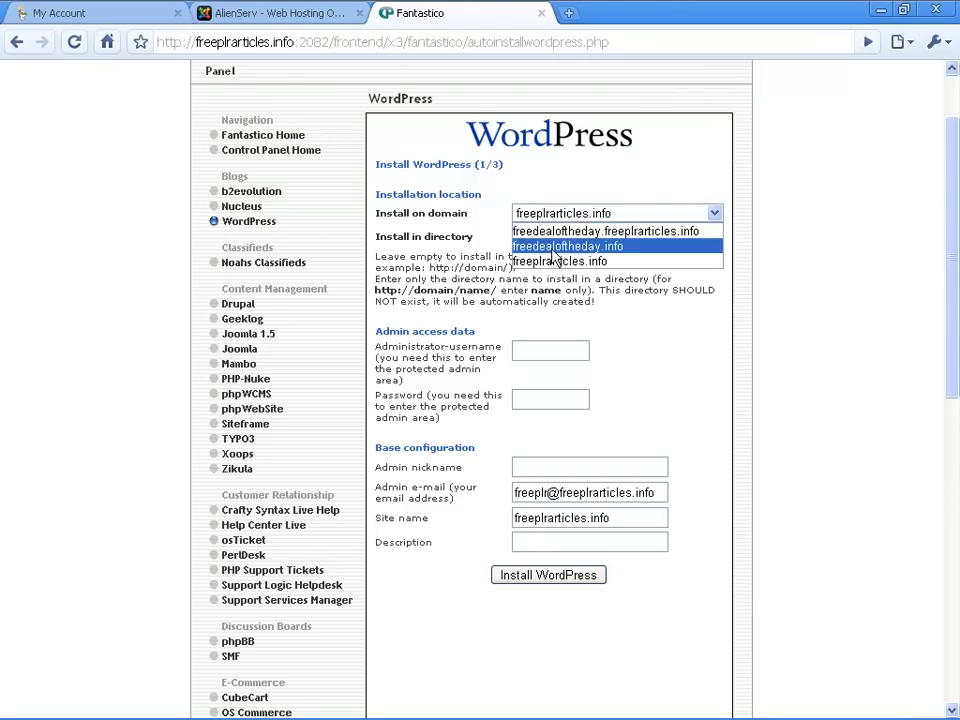
click(614, 247)
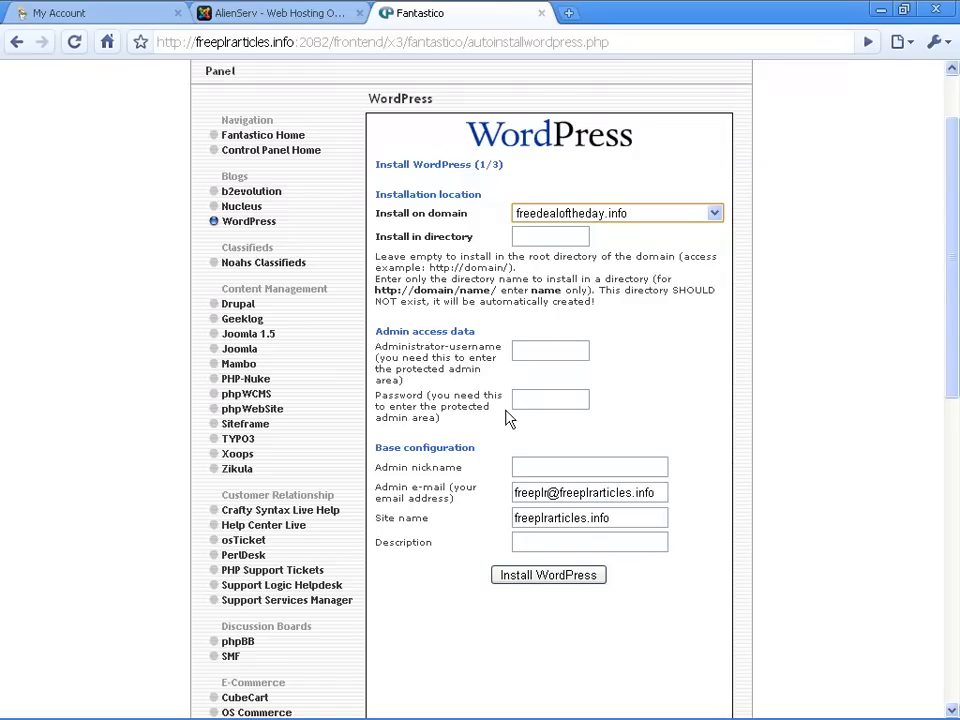
Look over the rest of the WordPress installation form, and go back to the AlienServ hosting plans comparison page
scroll(409, 330, down, 3)
scroll(409, 336, up, 4)
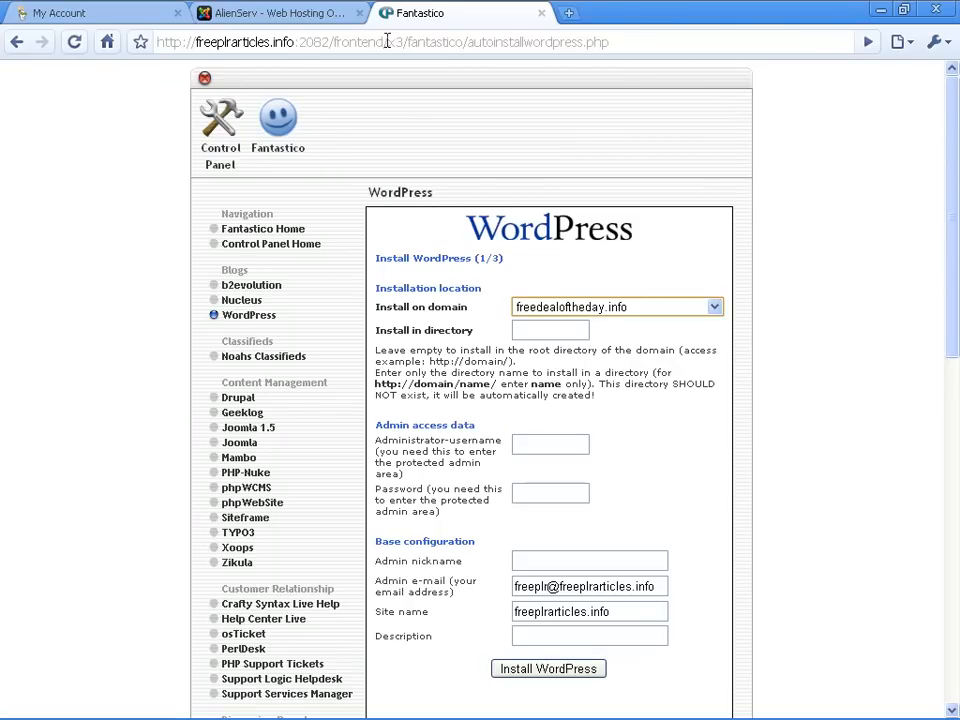
click(298, 12)
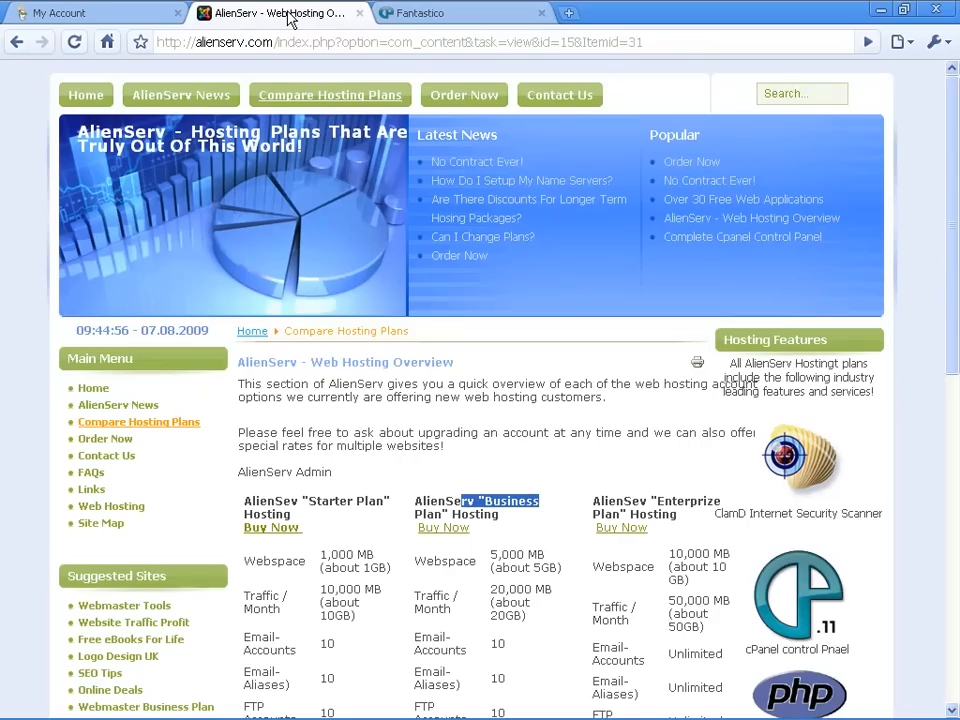